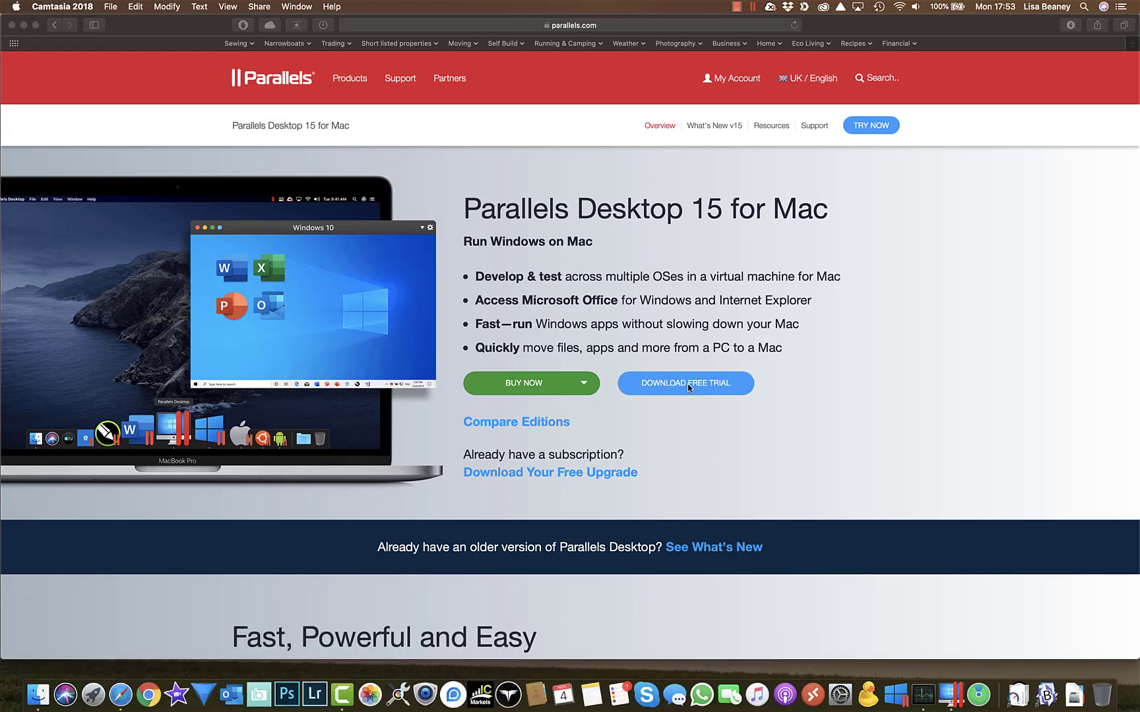
# Step: Start the Parallels Desktop 15 free trial download from the Parallels page in Safari
pyautogui.click(687, 387)
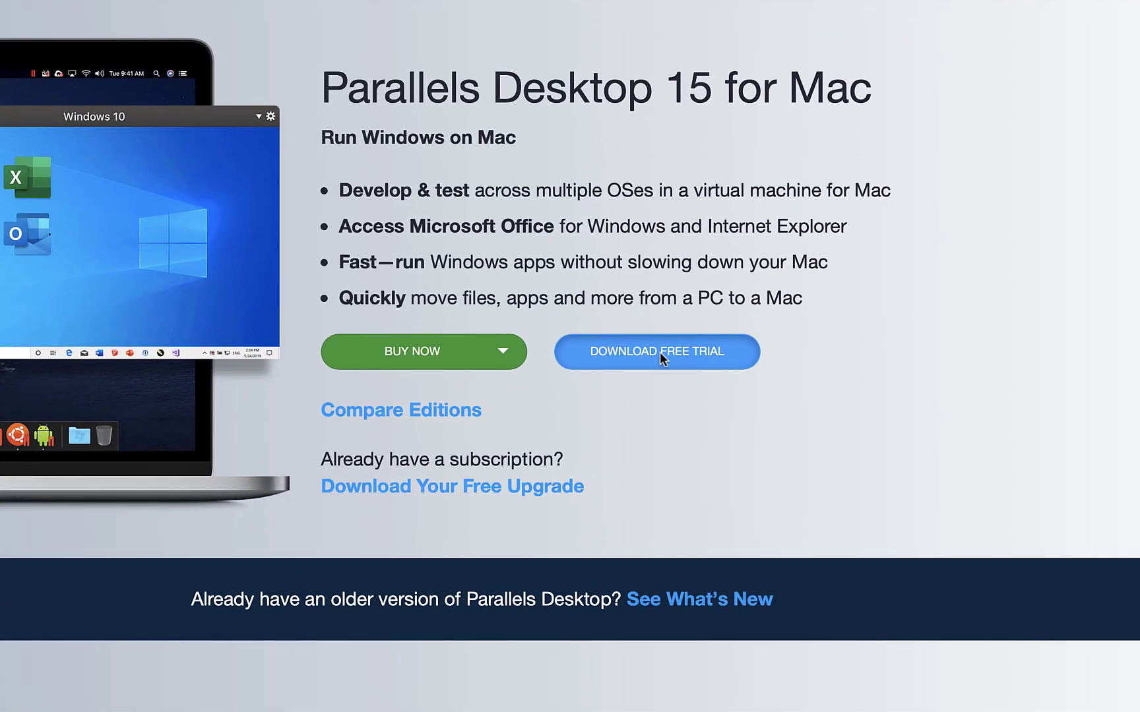
pyautogui.click(664, 360)
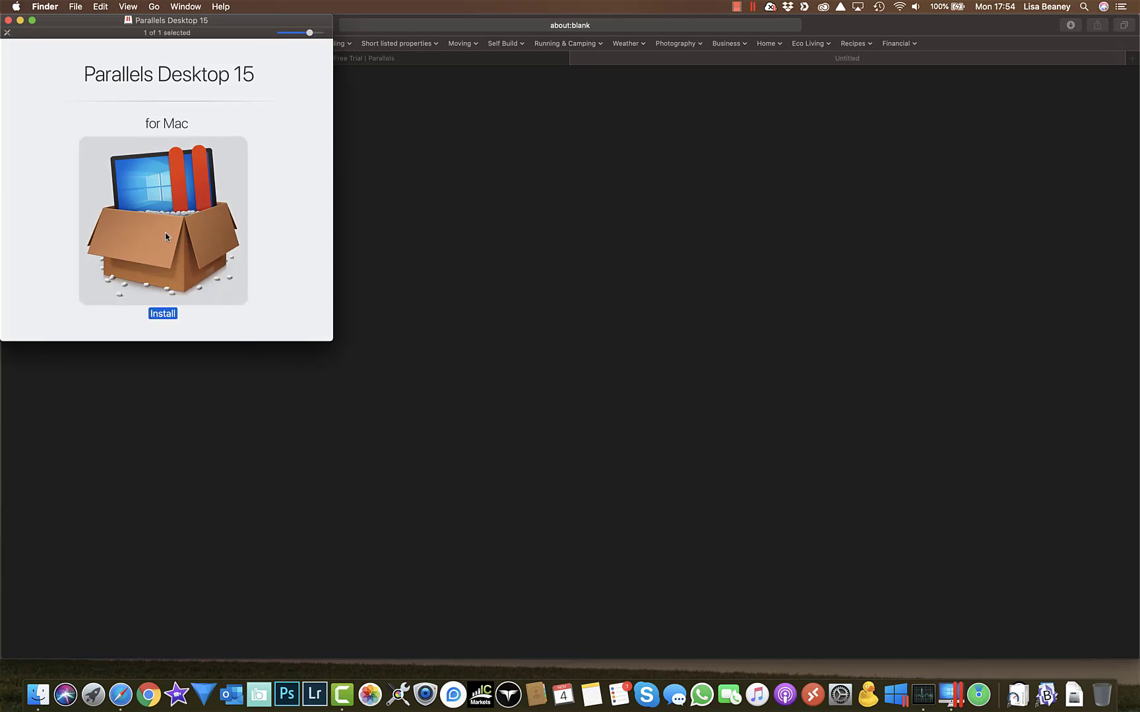
pyautogui.doubleClick(165, 236)
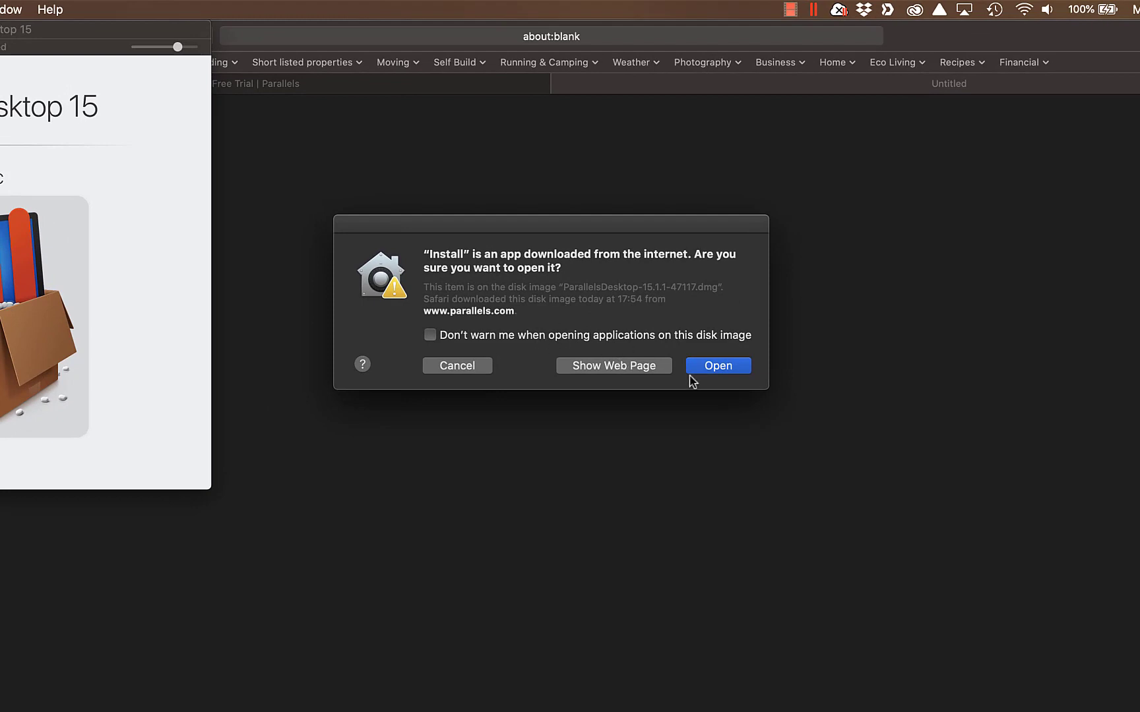
pyautogui.click(718, 368)
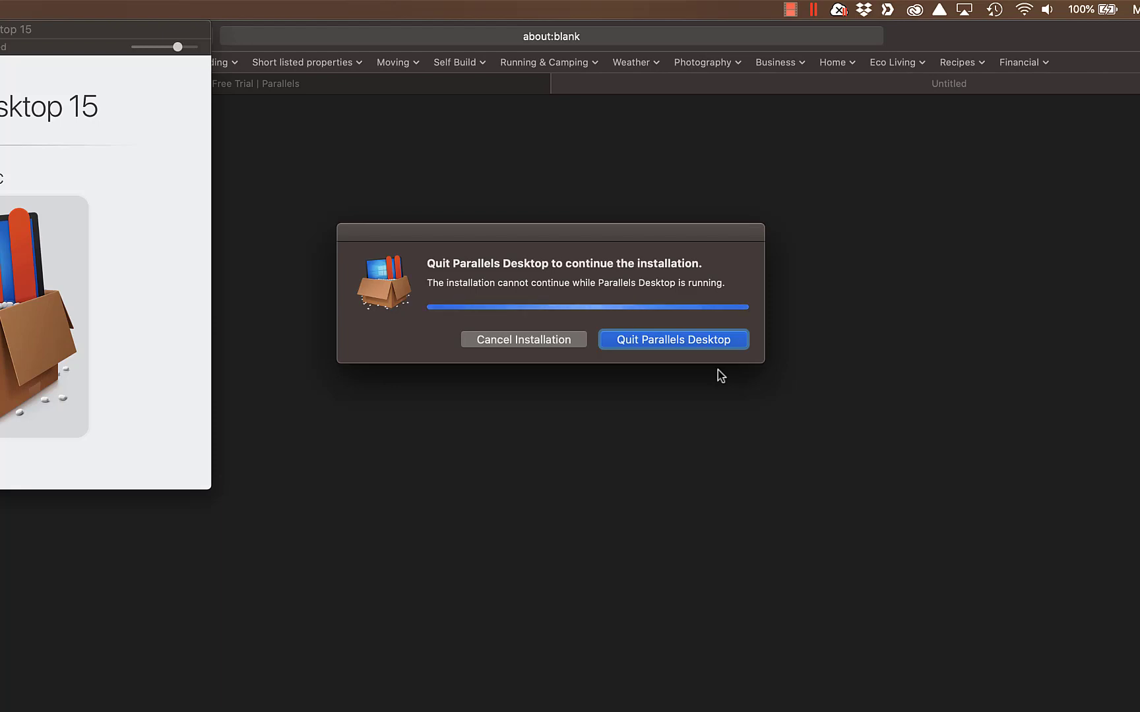
pyautogui.click(531, 338)
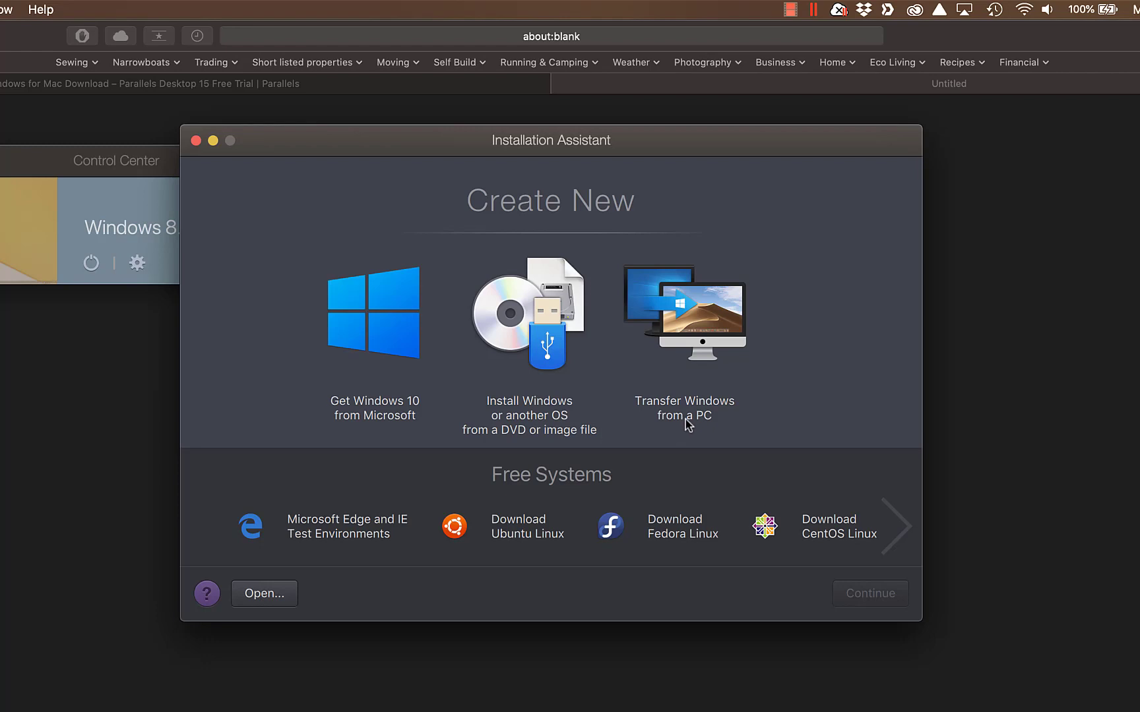
# Step: Pick Get Windows 10 from Microsoft in the Installation Assistant and continue to its options
pyautogui.click(377, 321)
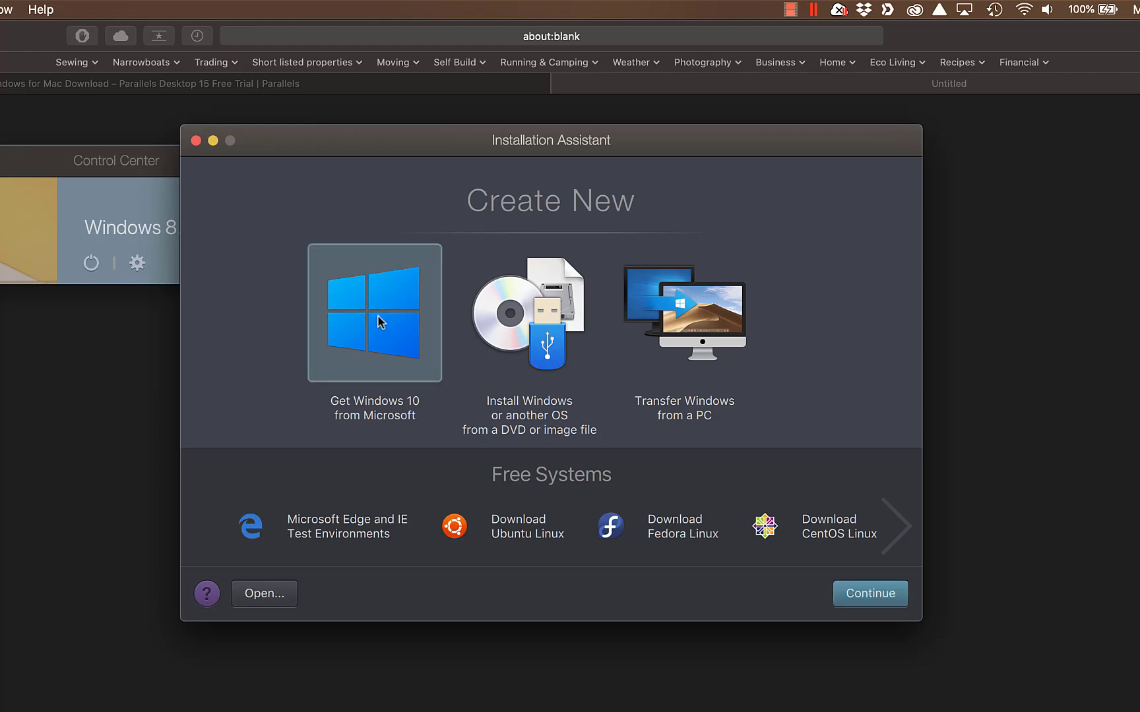
pyautogui.click(877, 598)
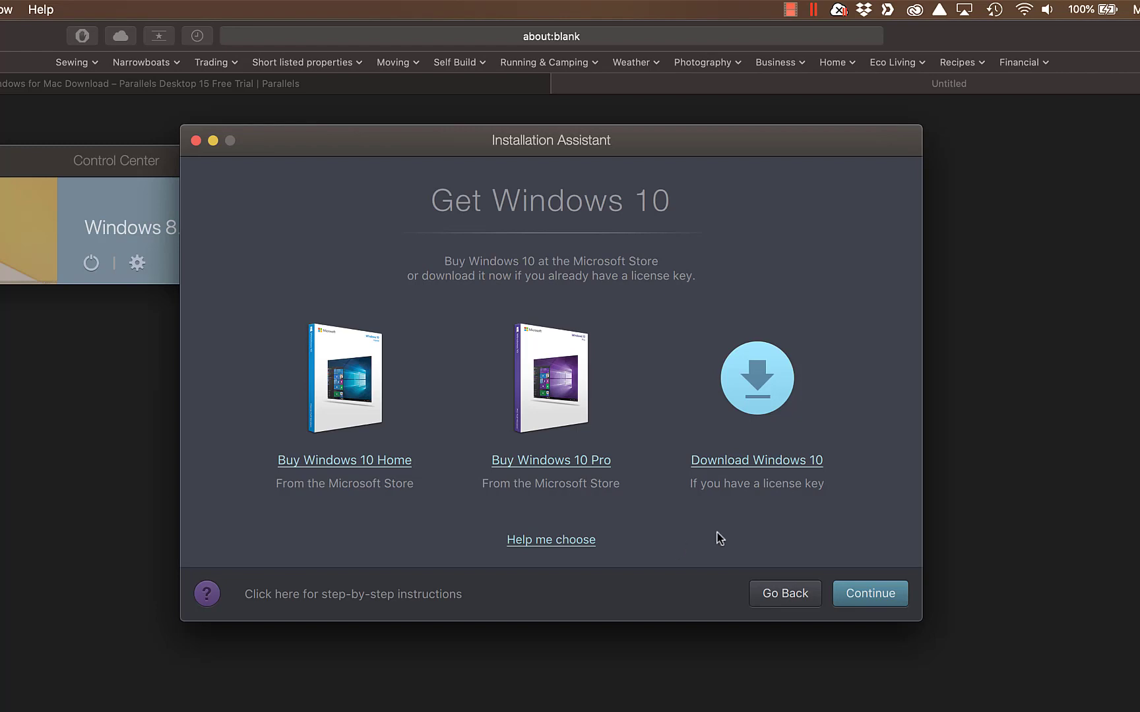
# Step: Download Windows 10 with an existing licence and install it into a new virtual machine
pyautogui.click(762, 462)
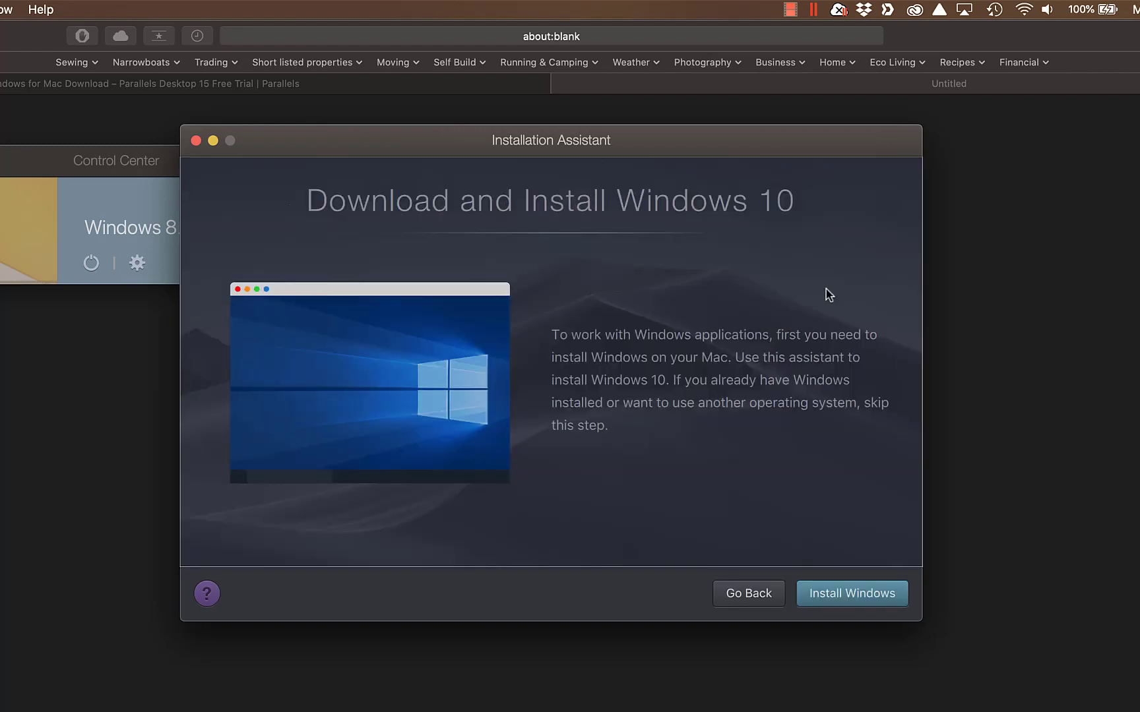
pyautogui.click(851, 596)
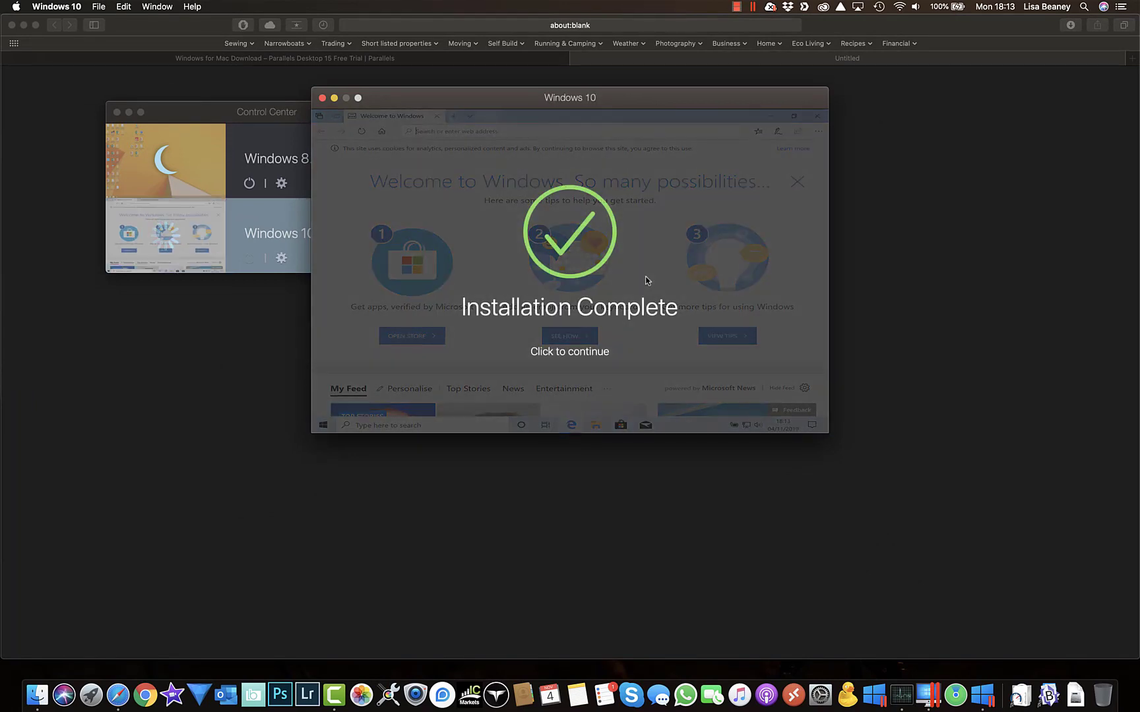
# Step: Dismiss the Installation Complete notice and close the welcome browser with all its tabs
pyautogui.click(575, 329)
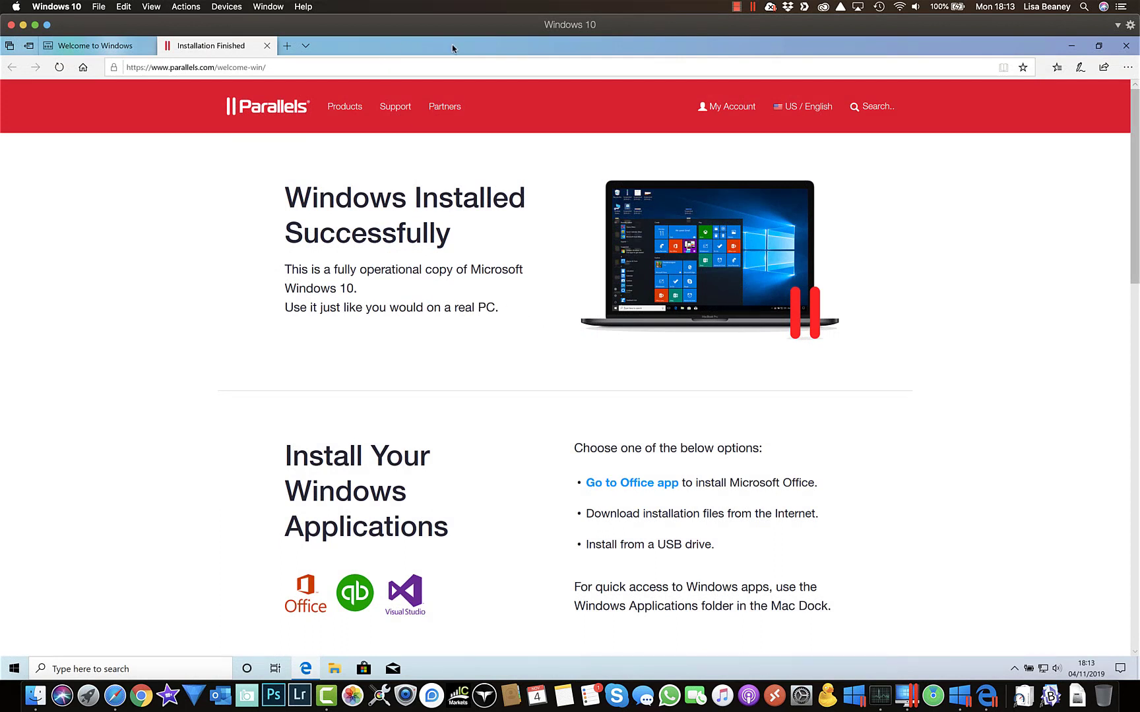
pyautogui.click(1128, 49)
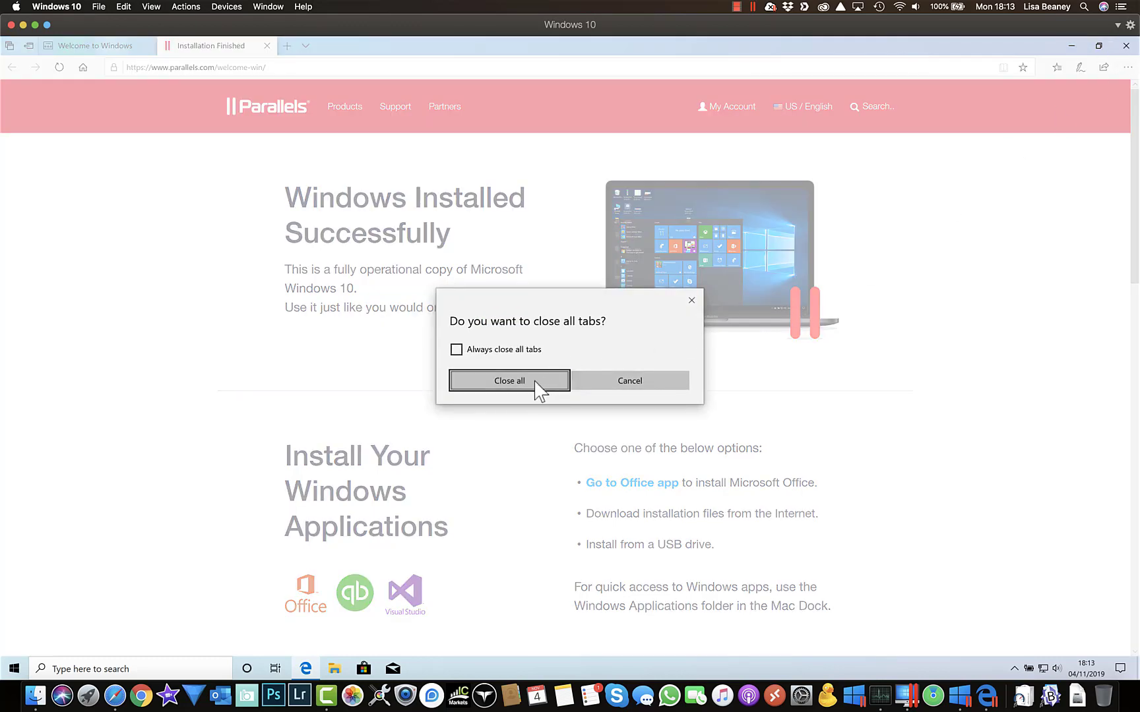
pyautogui.click(535, 382)
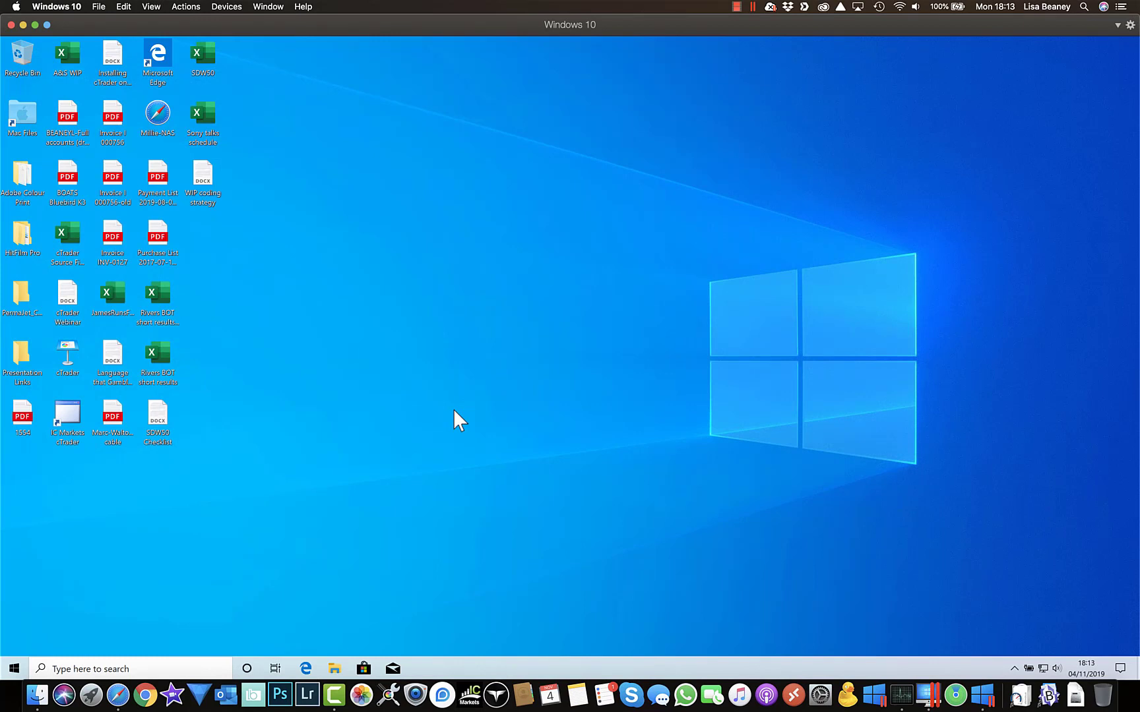
pyautogui.click(306, 670)
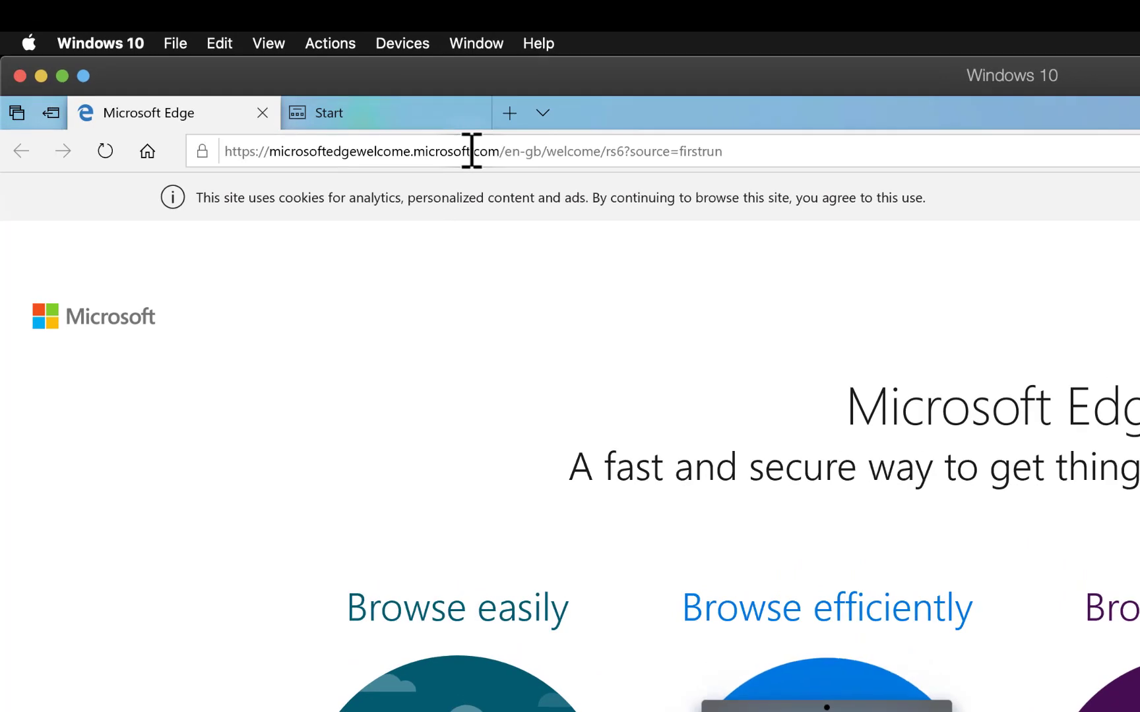
pyautogui.click(267, 68)
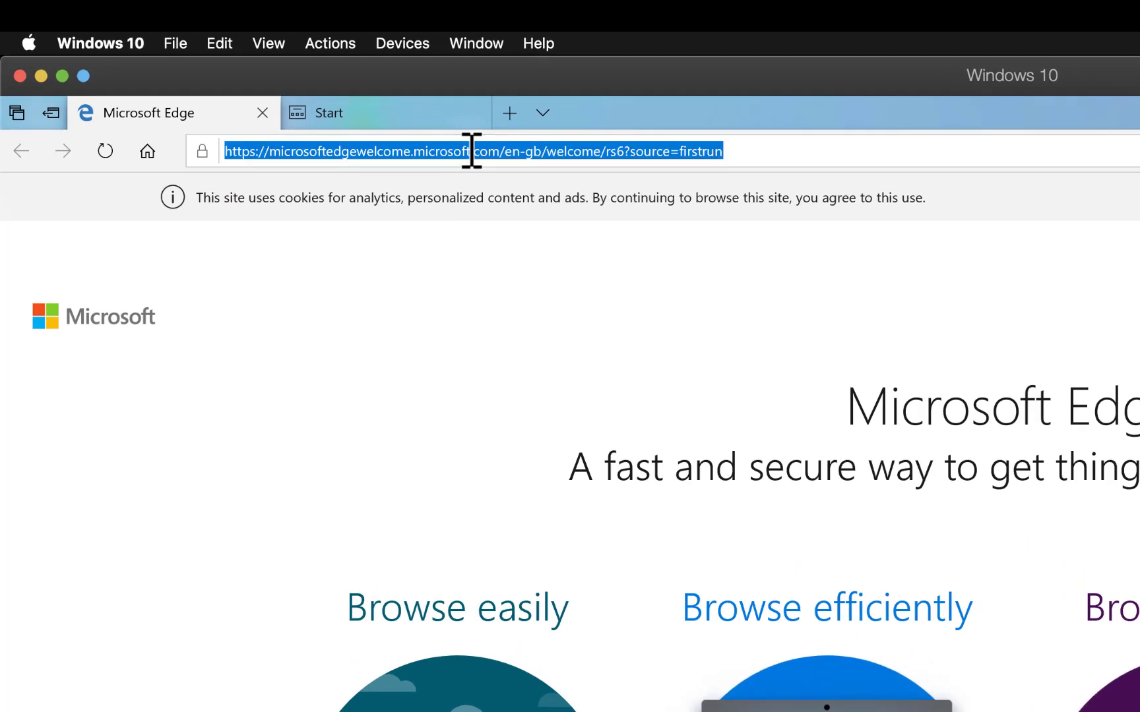
pyautogui.write('www.')
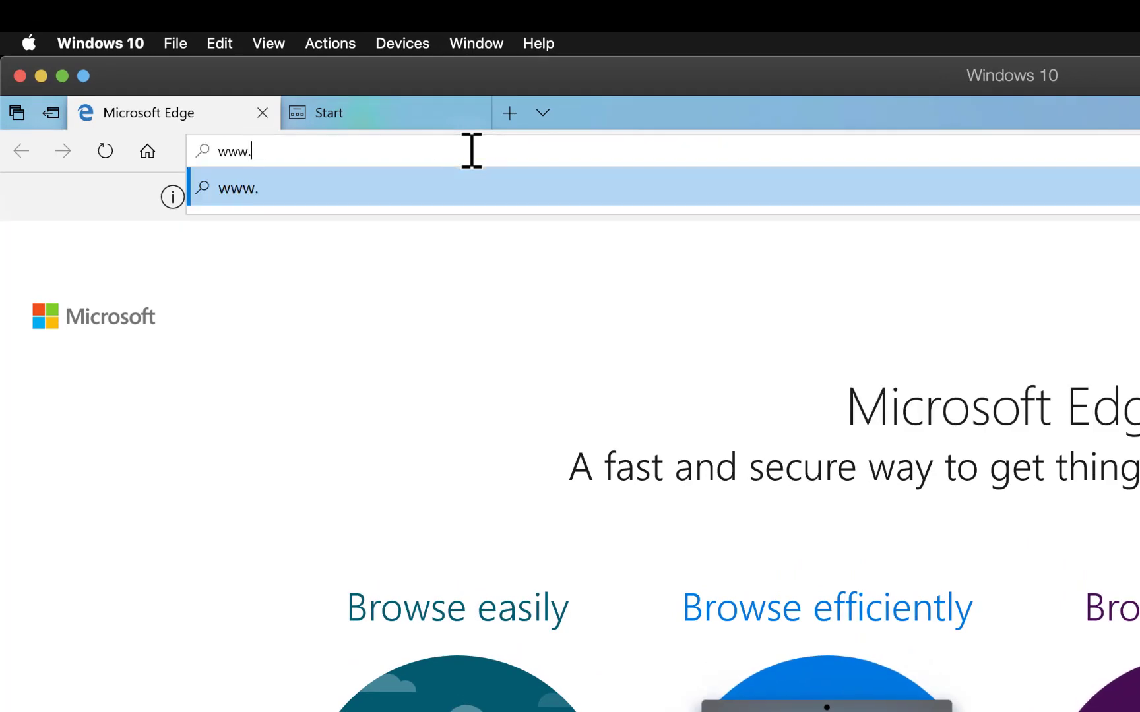
pyautogui.write('icmark')
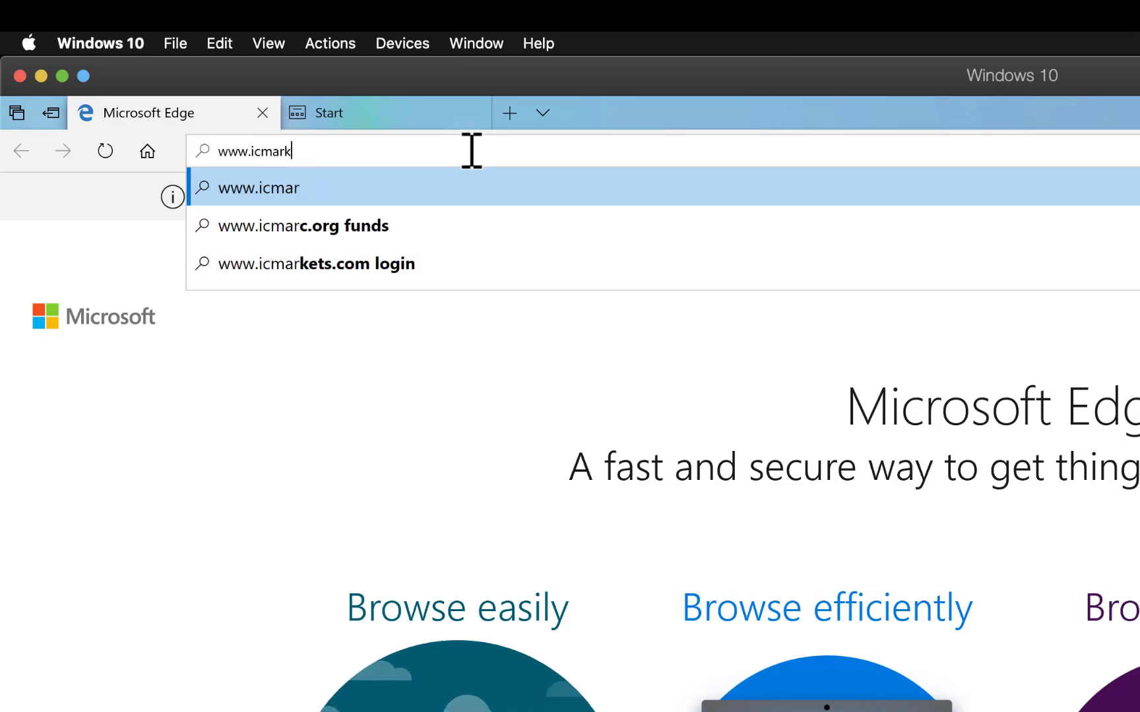
pyautogui.write('ets.com')
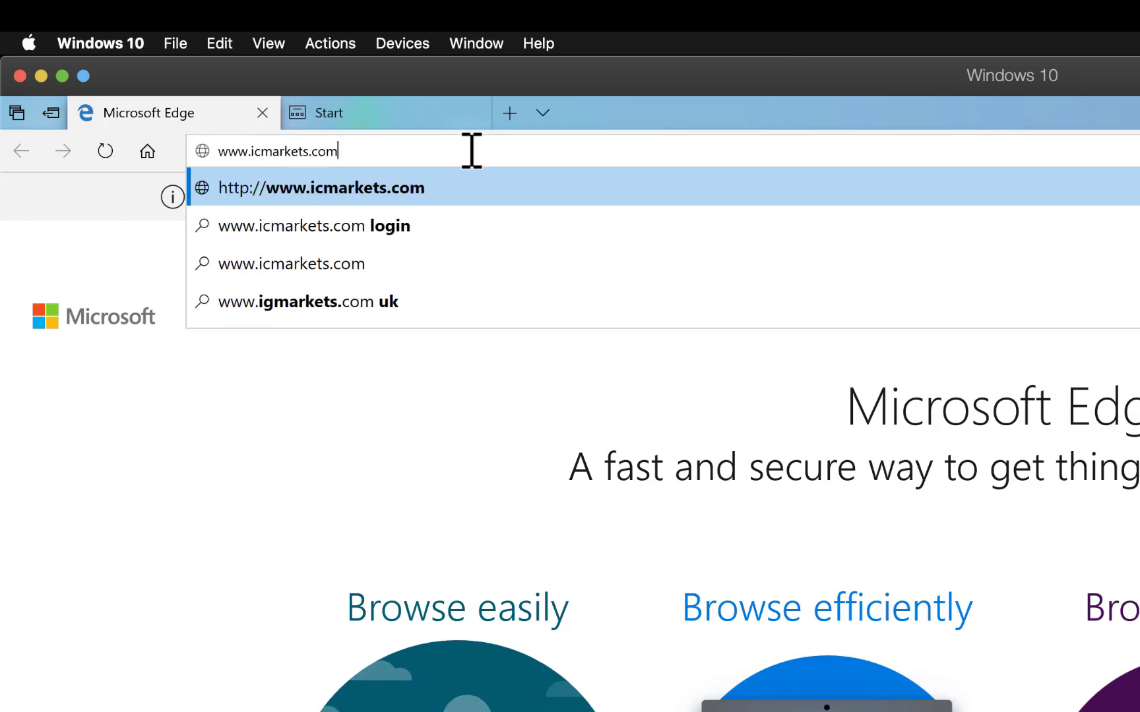
pyautogui.press('Return')
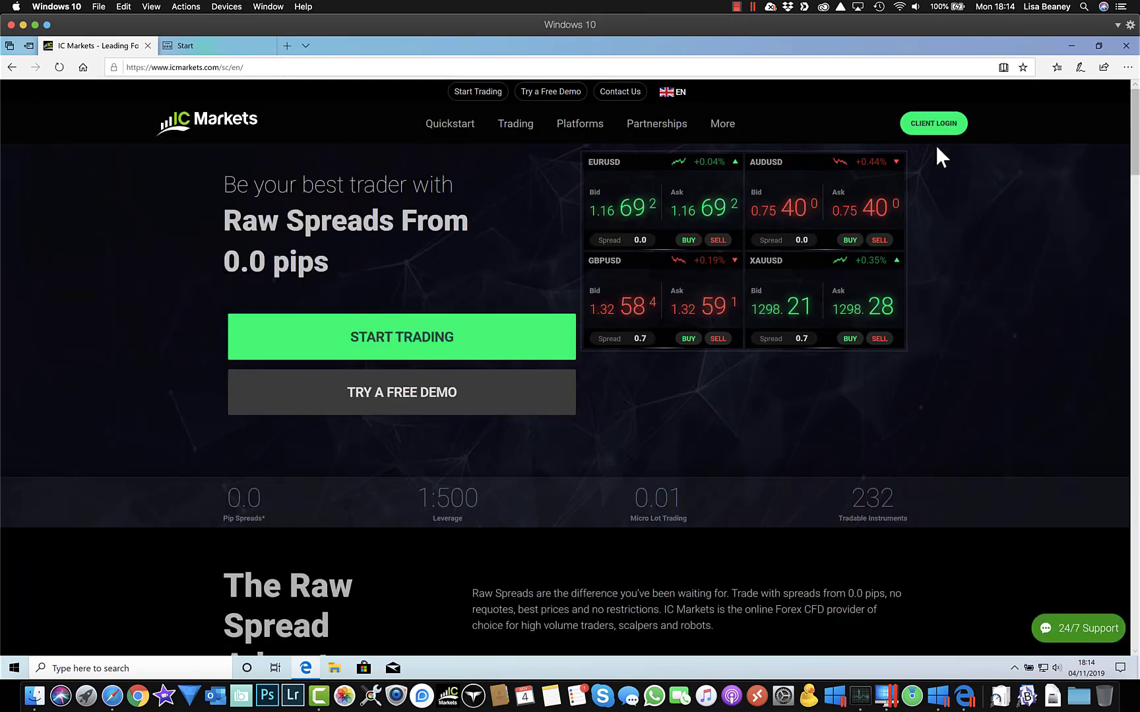
# Step: Sign in to the IC Markets client area with the account username and password
pyautogui.click(936, 124)
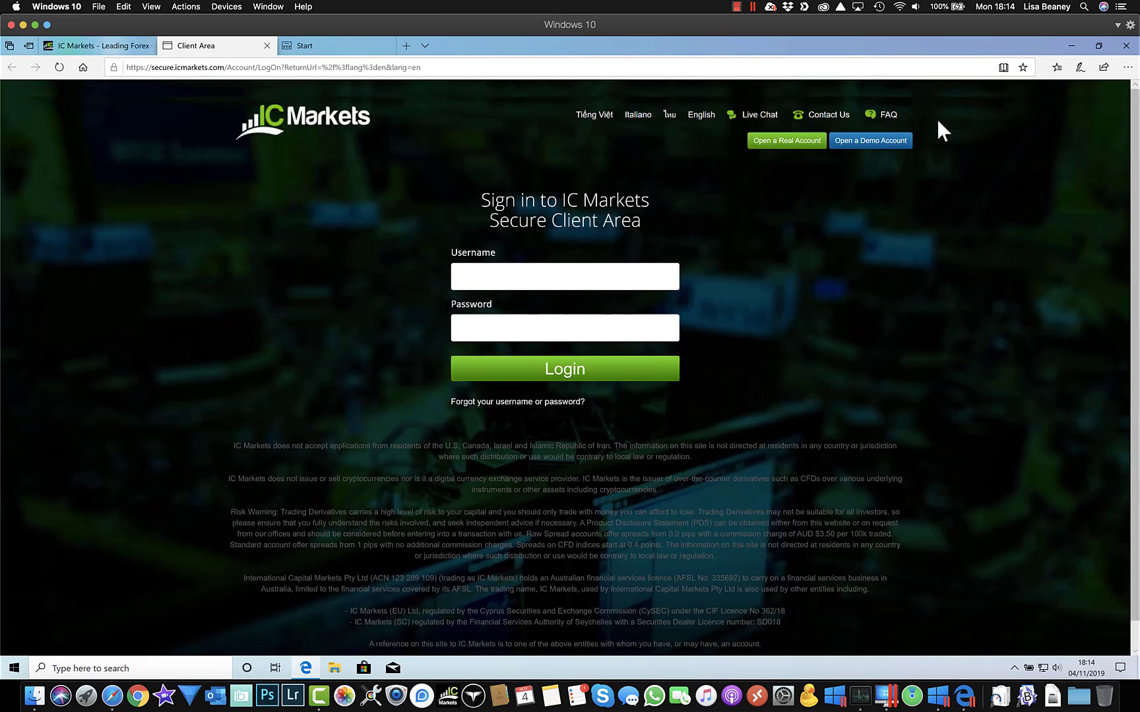
pyautogui.click(555, 278)
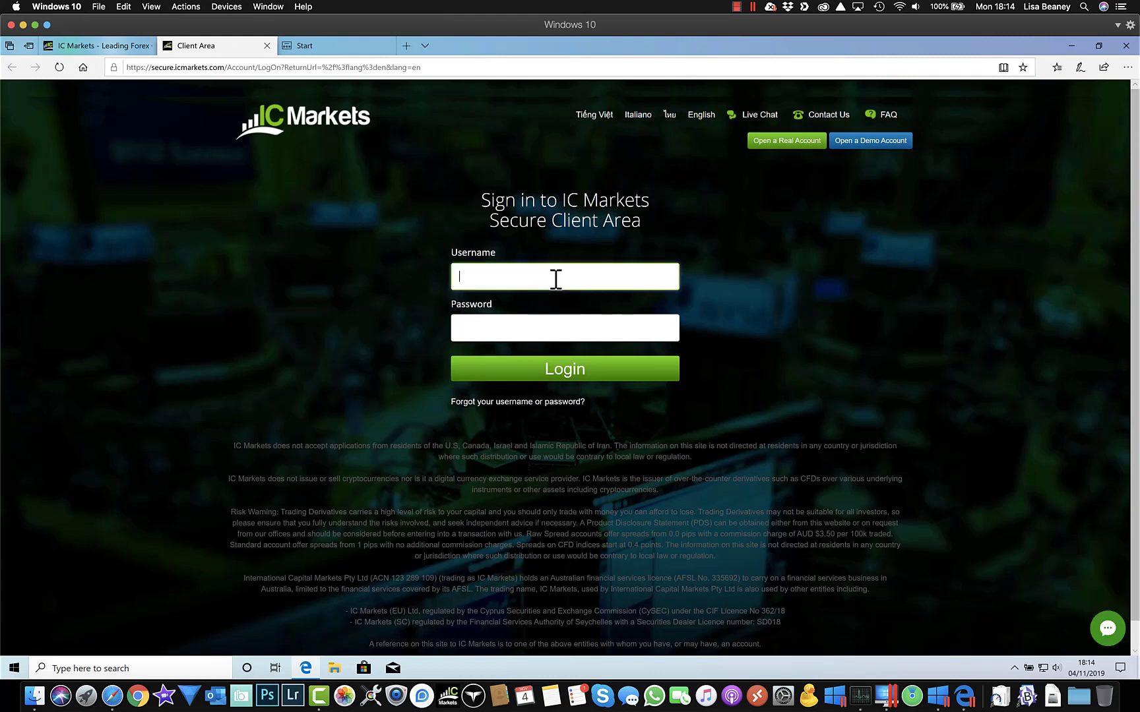
pyautogui.press('Tab')
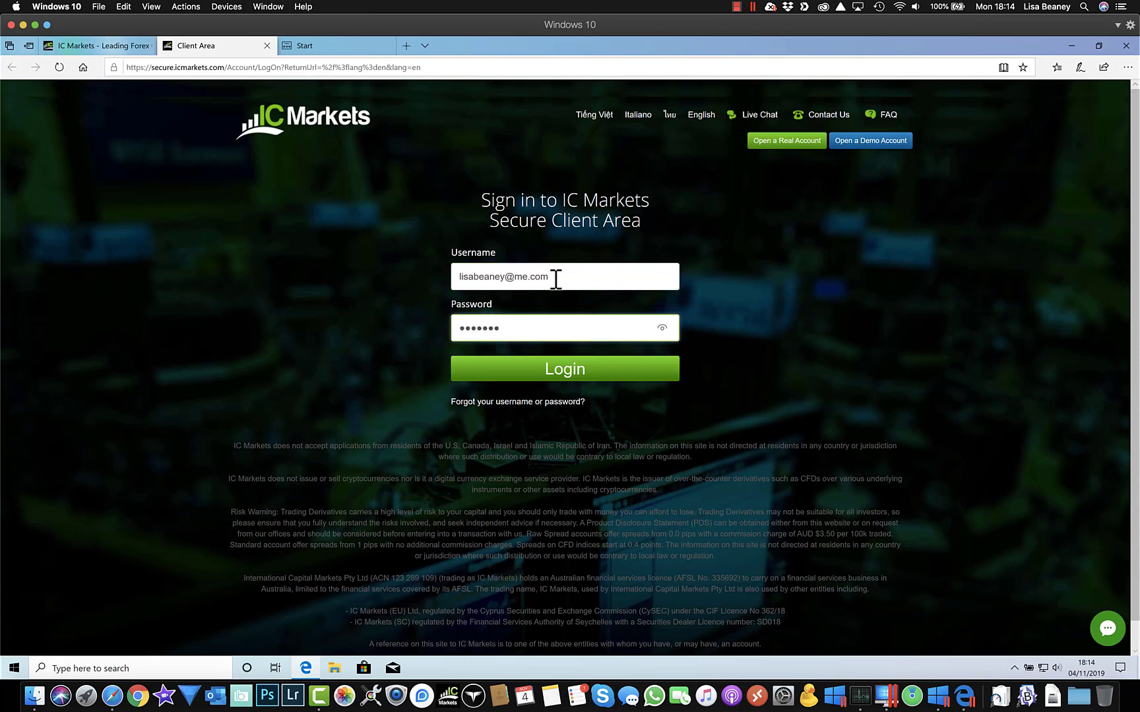
pyautogui.click(570, 378)
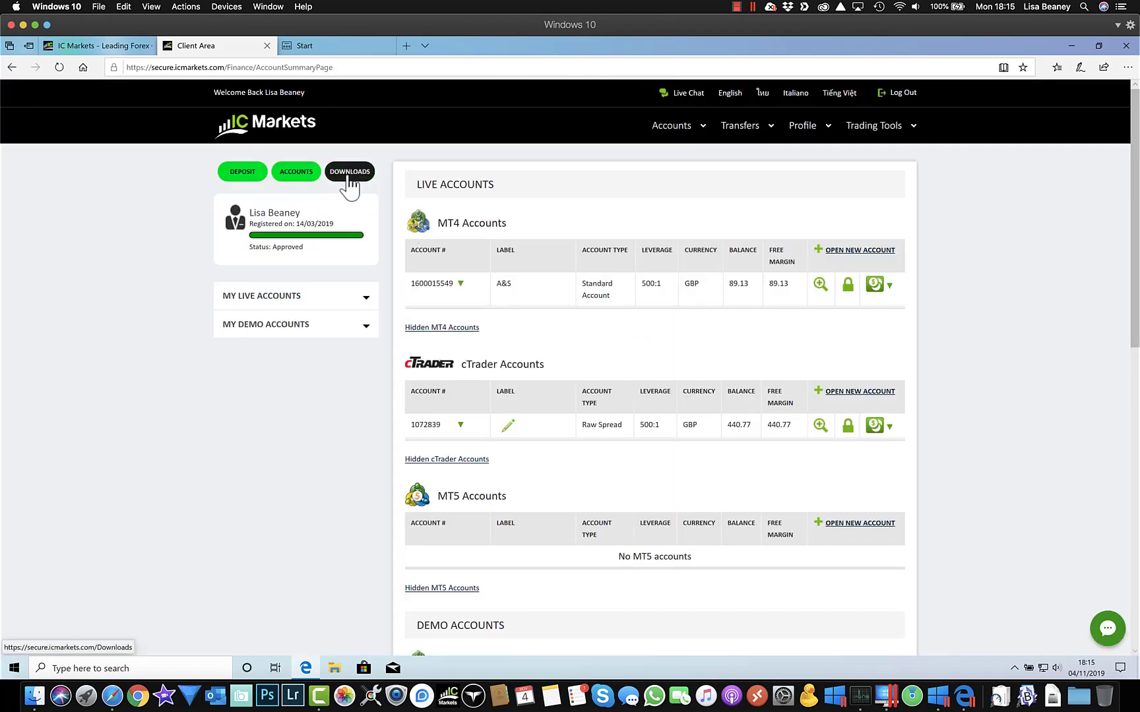
# Step: Download cTrader Desktop from the client area downloads and run its installer
pyautogui.click(350, 183)
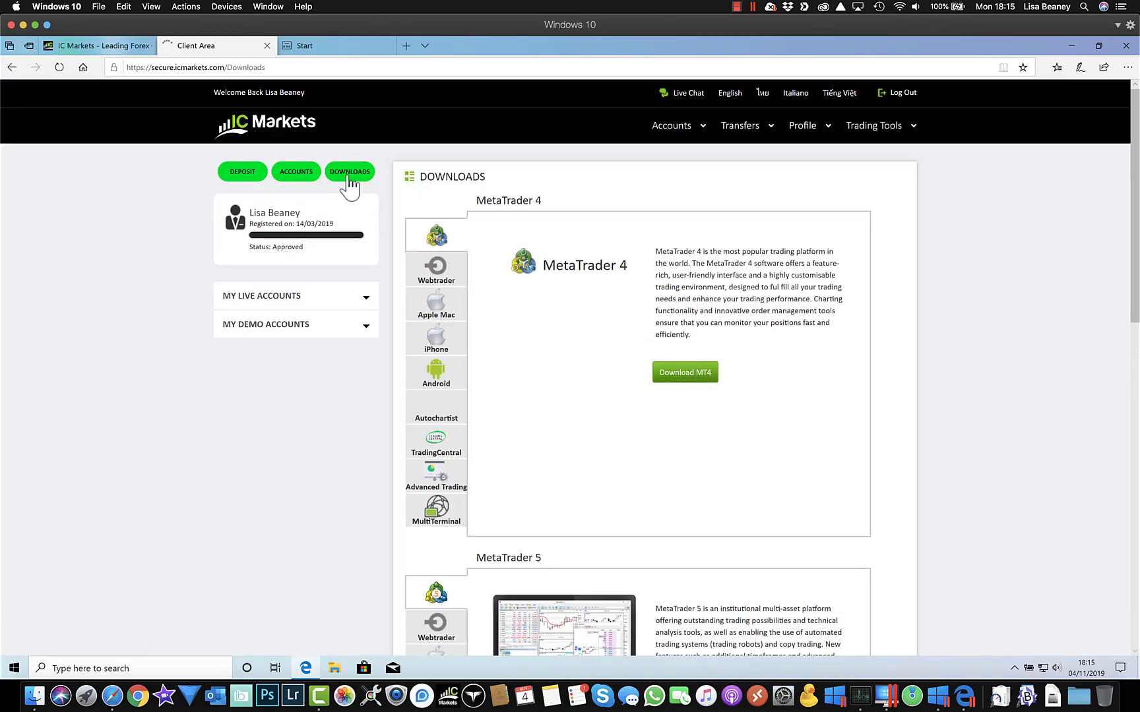
pyautogui.scroll(-5, 303, 514)
pyautogui.scroll(-3, 303, 513)
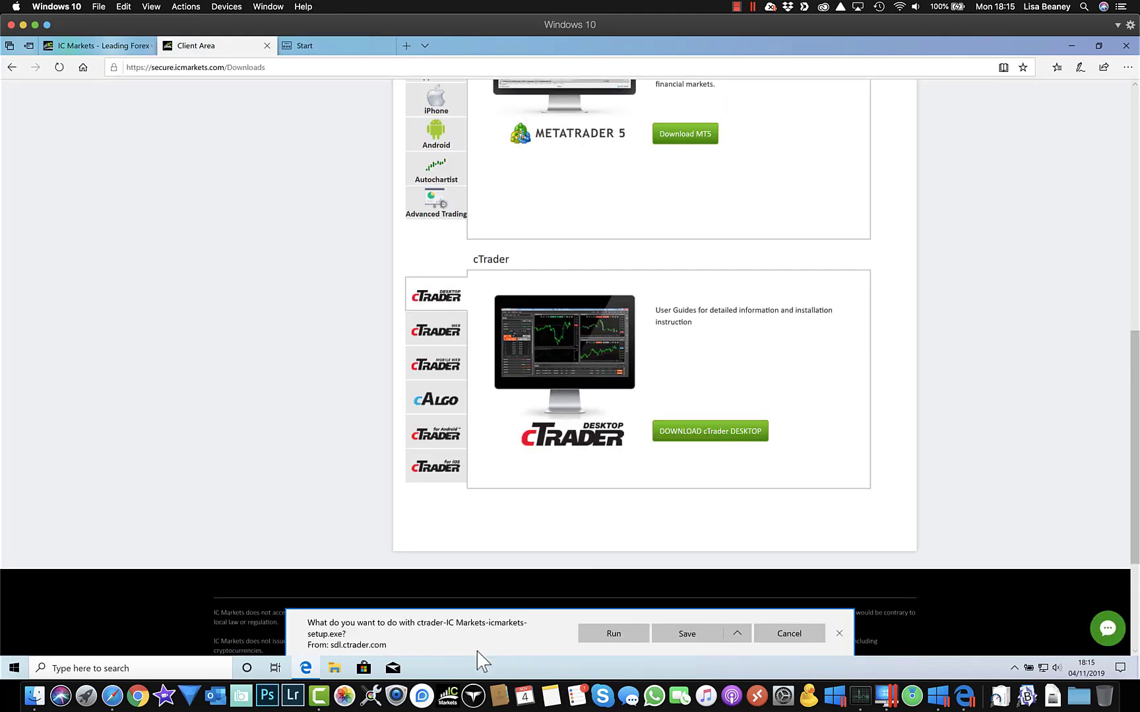
pyautogui.click(614, 634)
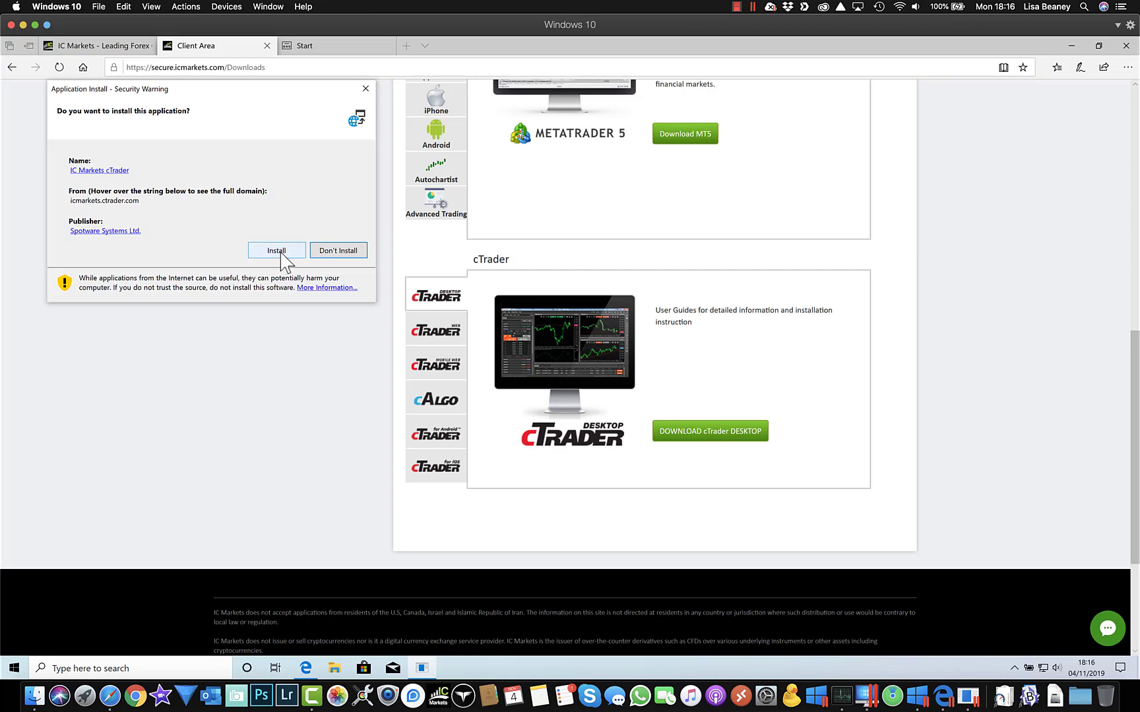
pyautogui.click(277, 251)
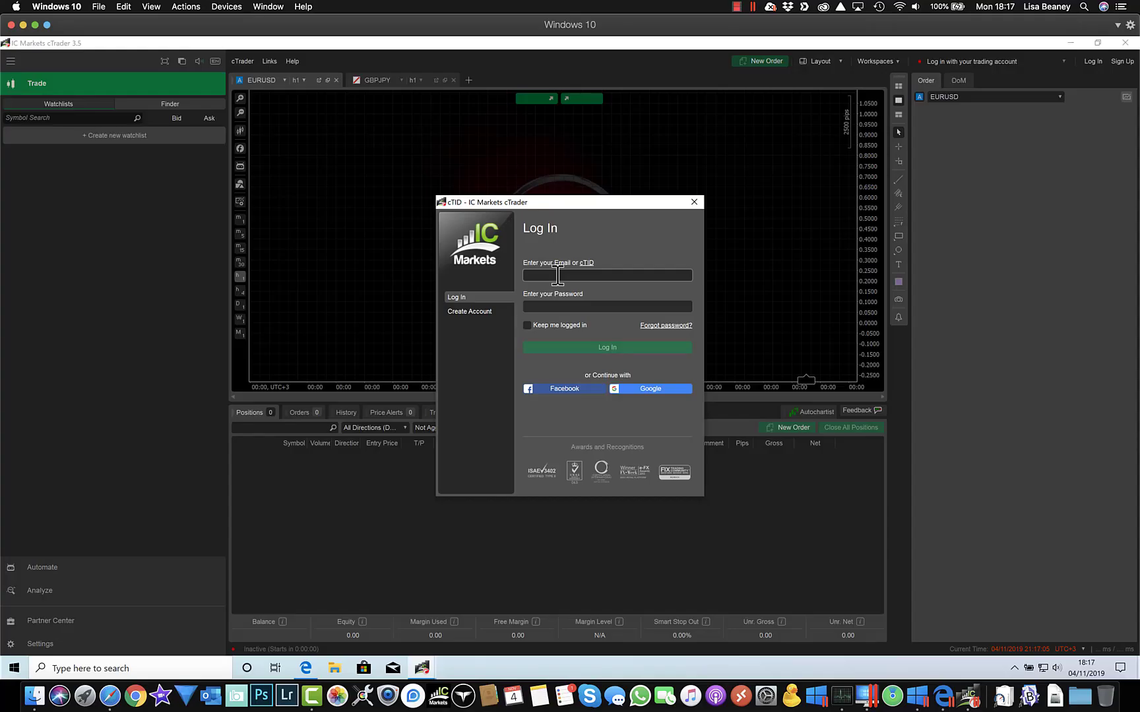
# Step: Log in to cTrader with the cTrader ID email and password, then bring its window forward
pyautogui.click(558, 275)
pyautogui.press('Tab')
pyautogui.write('a•••')
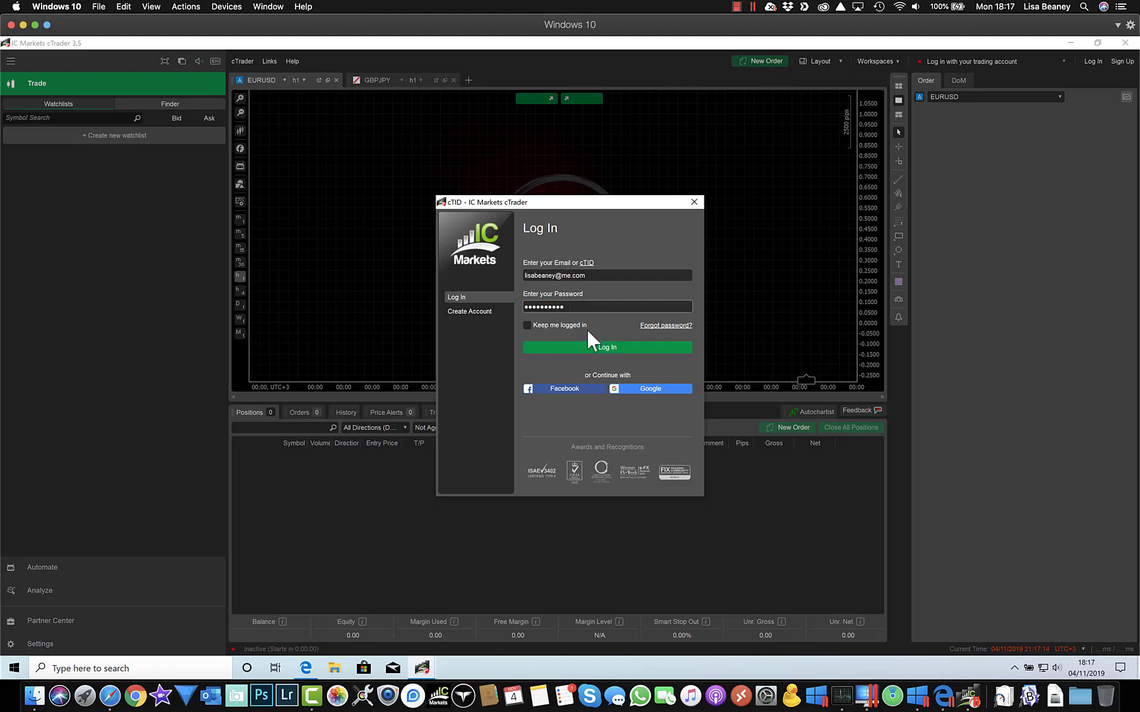
pyautogui.click(597, 346)
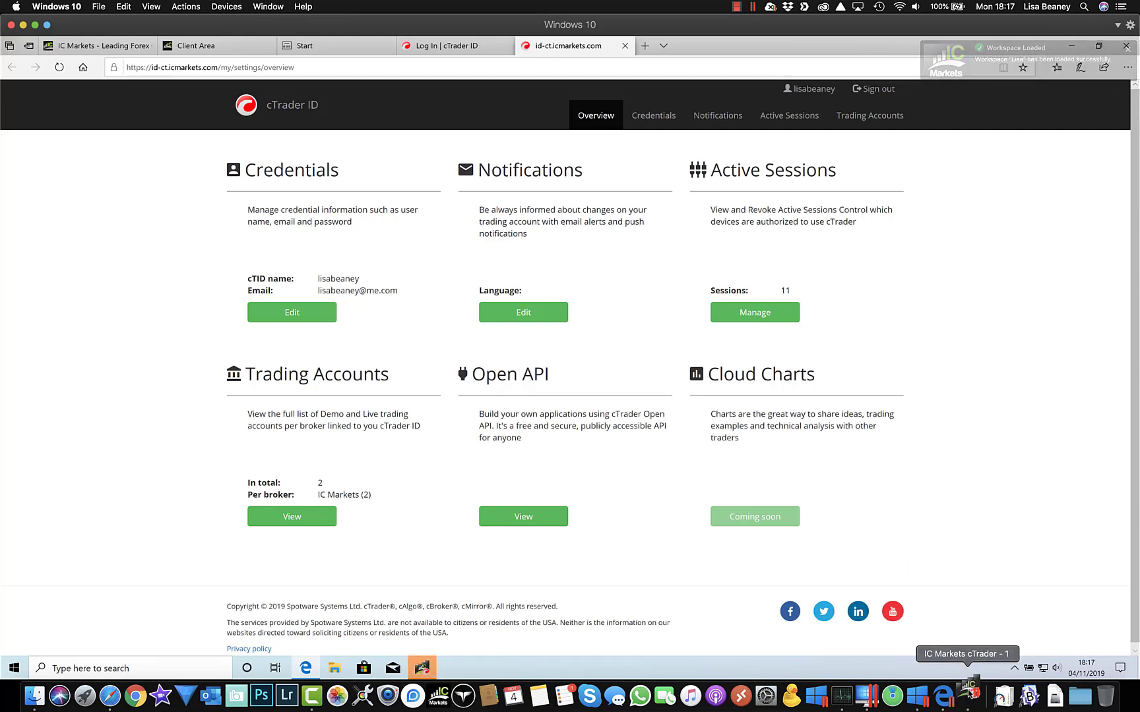
pyautogui.click(969, 692)
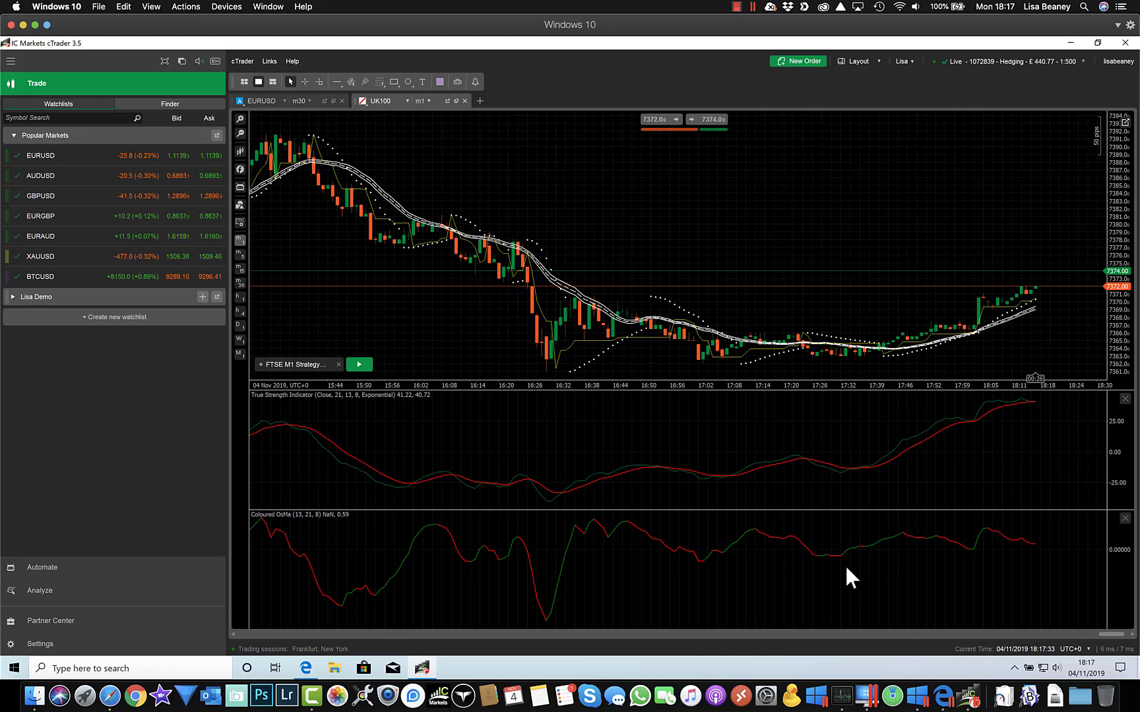
# Step: Switch cTrader from the Trade view to the Automate section listing the cBots
pyautogui.click(32, 564)
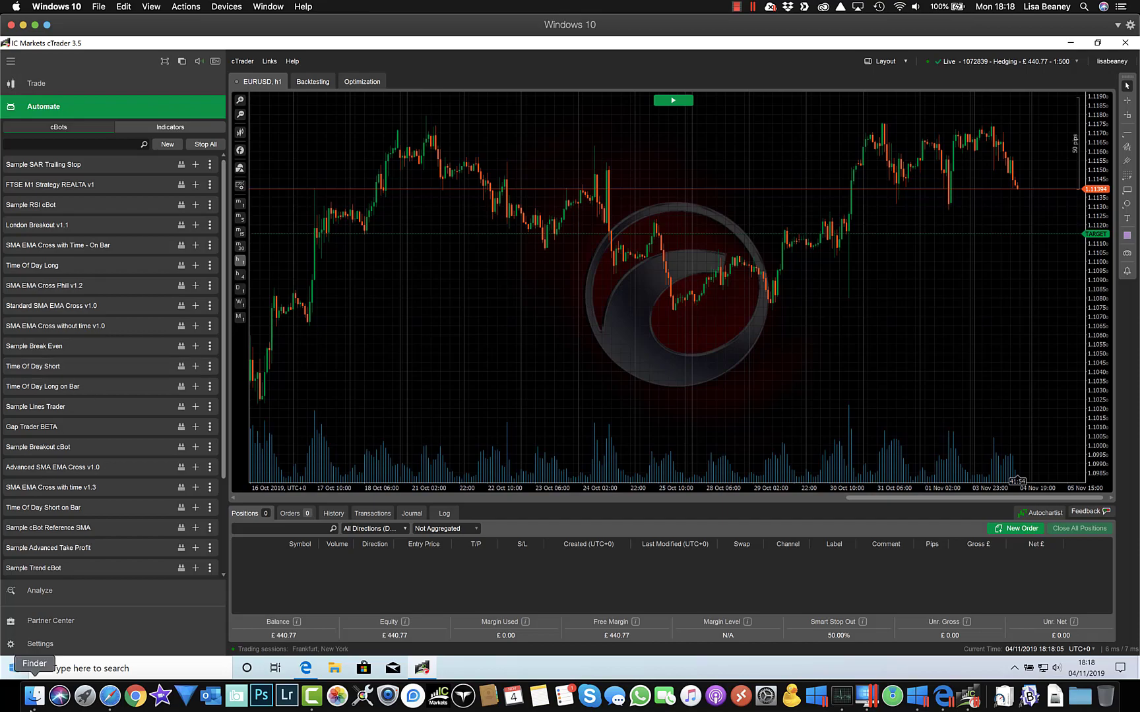
# Step: Browse Documents > cAlgo > Sources in Finder, viewing the Robots folder, then Indicators
pyautogui.click(34, 697)
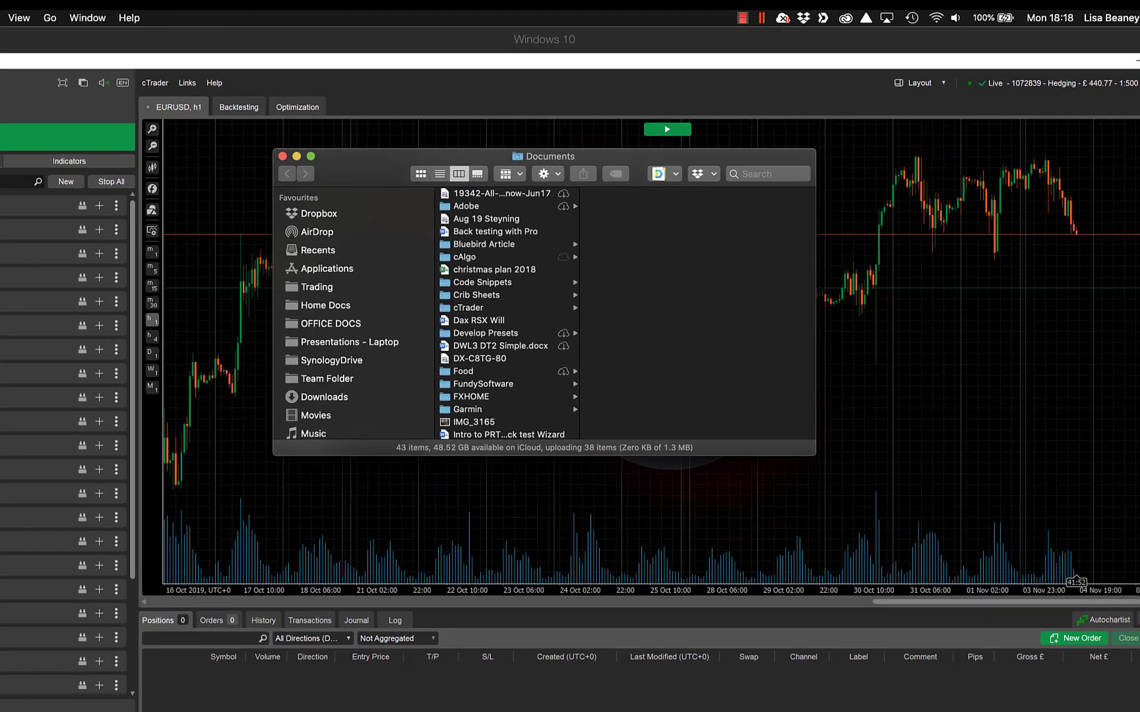
pyautogui.scroll(-7, 281, 499)
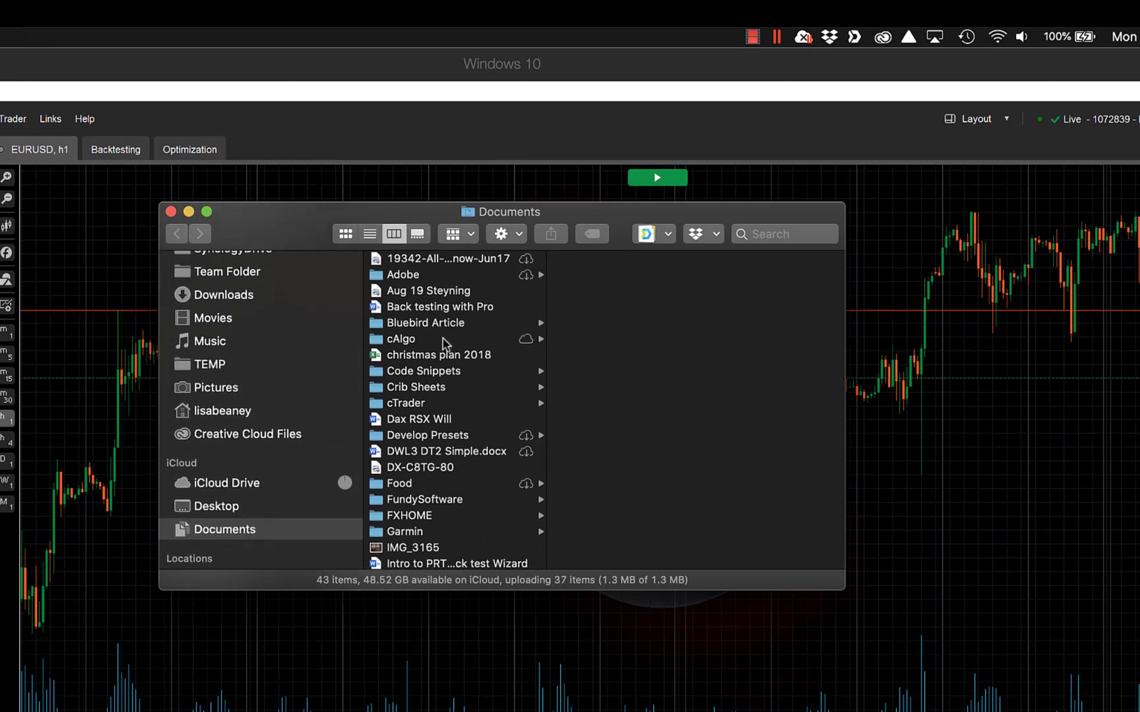
pyautogui.click(406, 342)
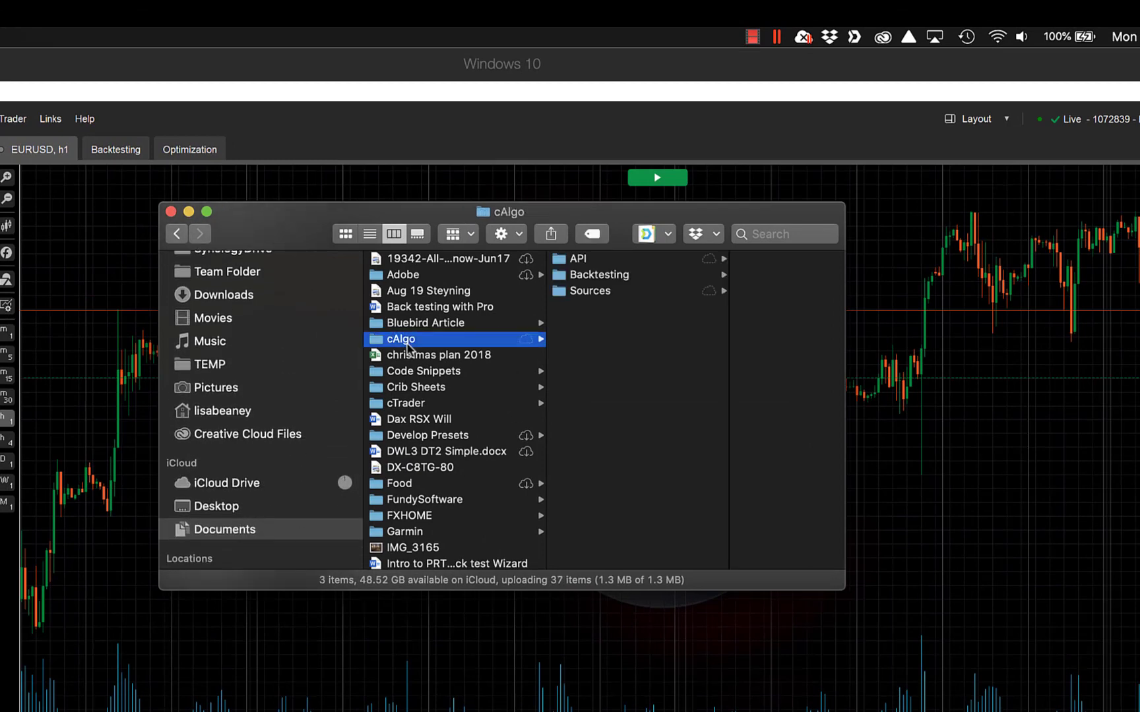
pyautogui.click(600, 294)
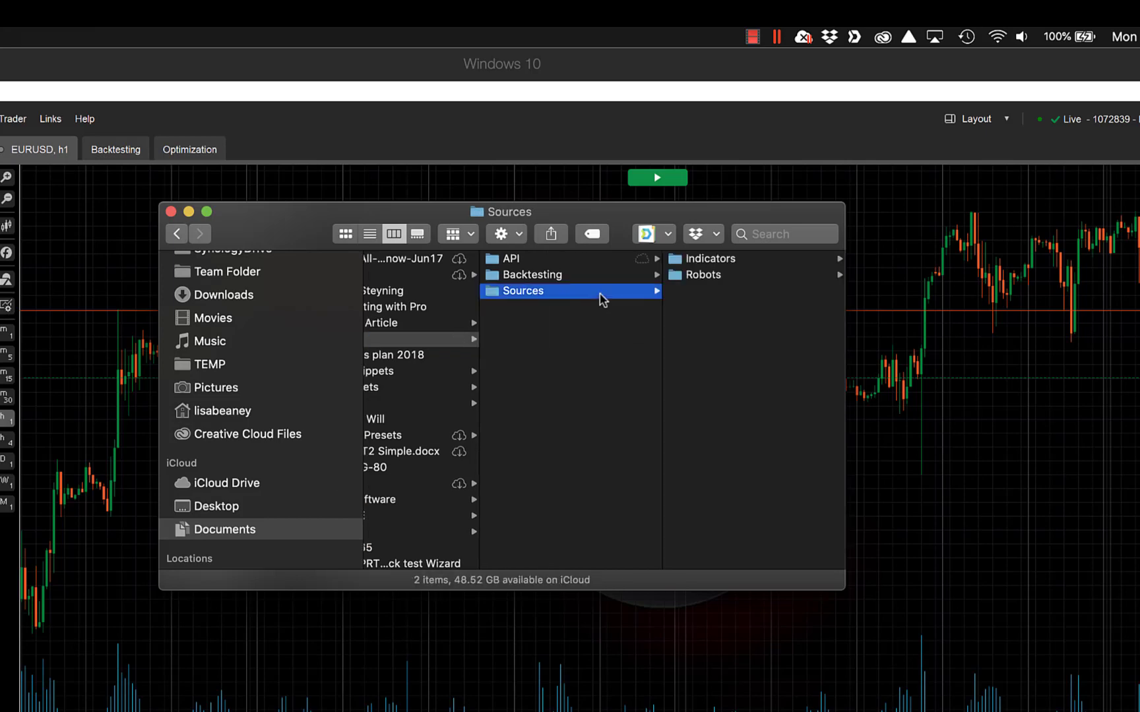
pyautogui.click(712, 278)
pyautogui.click(712, 278)
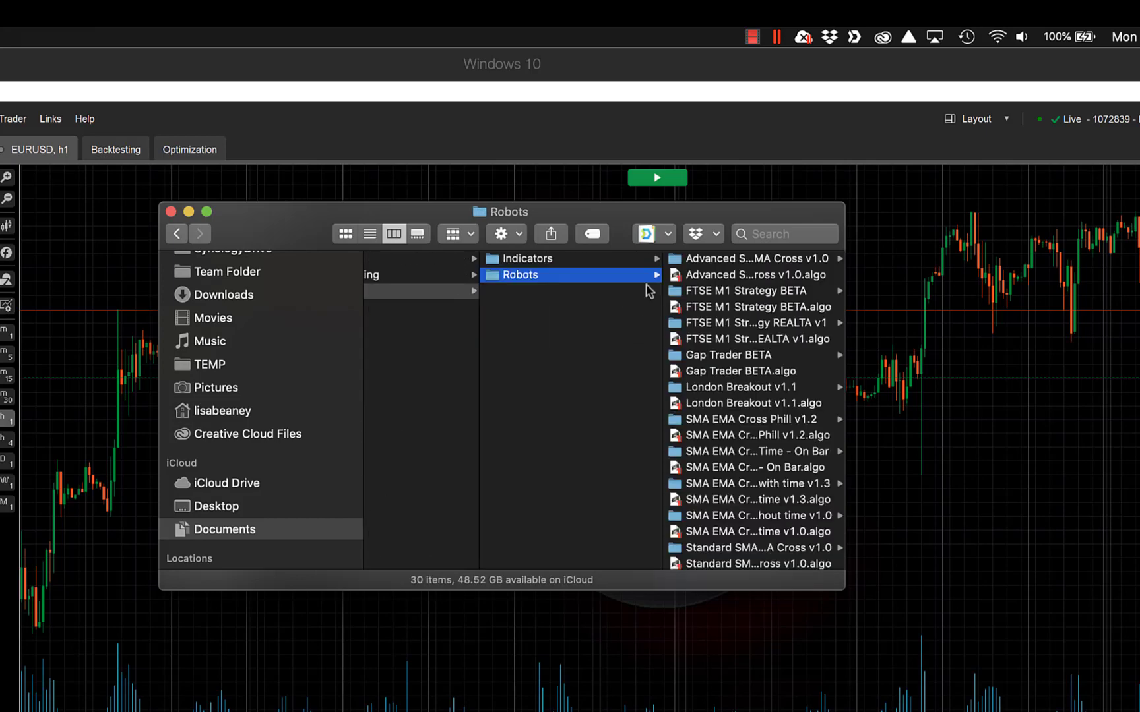
pyautogui.scroll(-10, 742, 463)
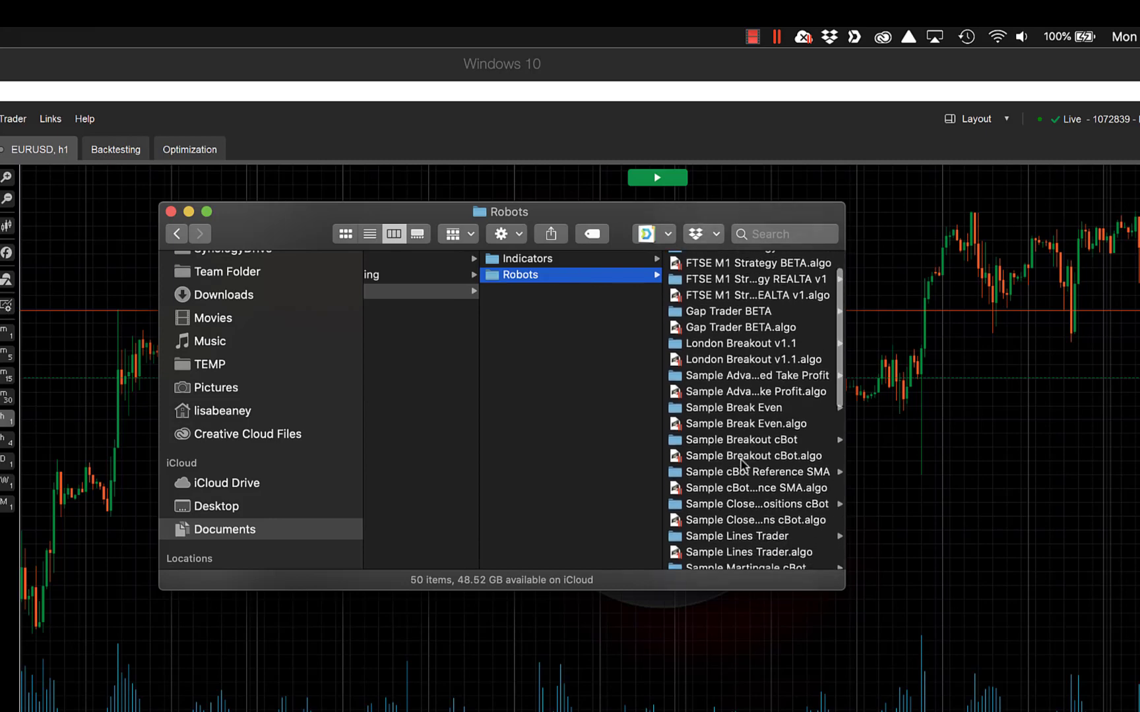
pyautogui.click(557, 262)
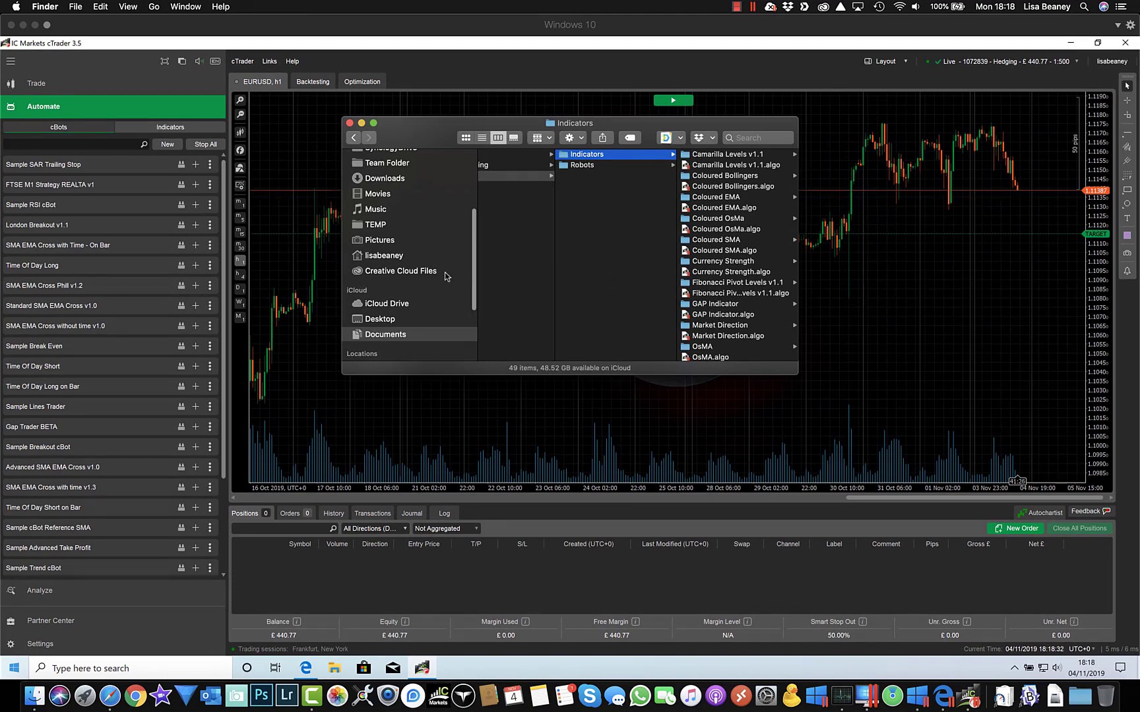
# Step: Select Windows 10.pvm inside the home folder's Parallels folder in Finder
pyautogui.scroll(10, 446, 276)
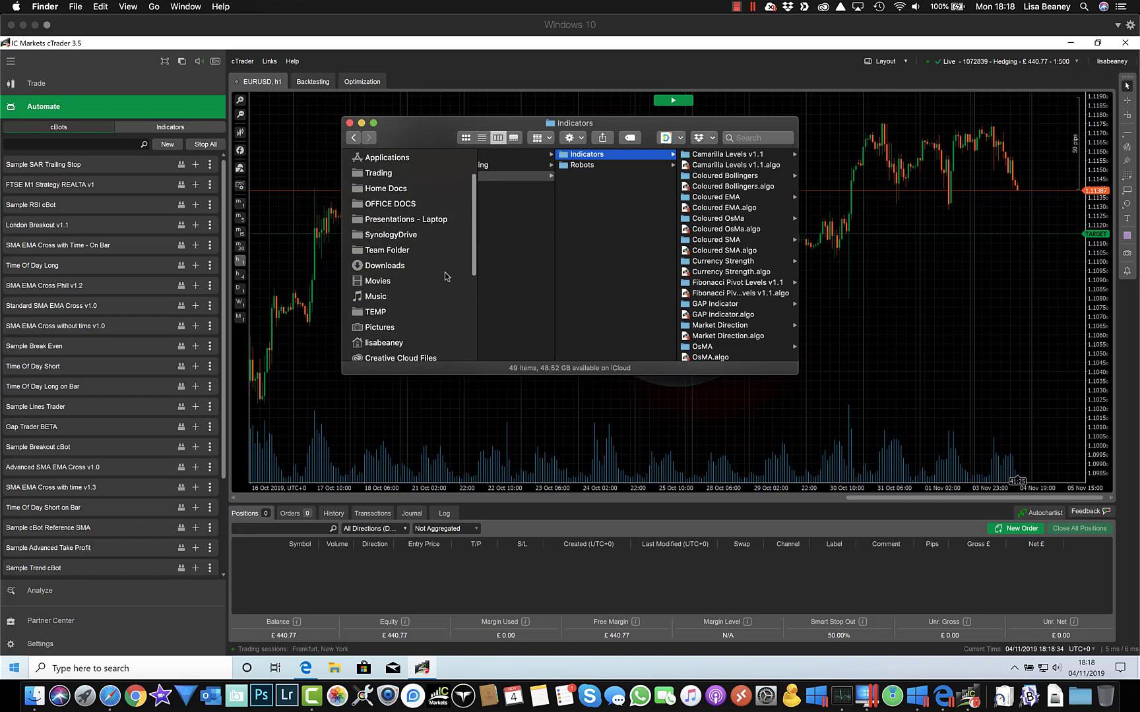
pyautogui.scroll(-12, 446, 277)
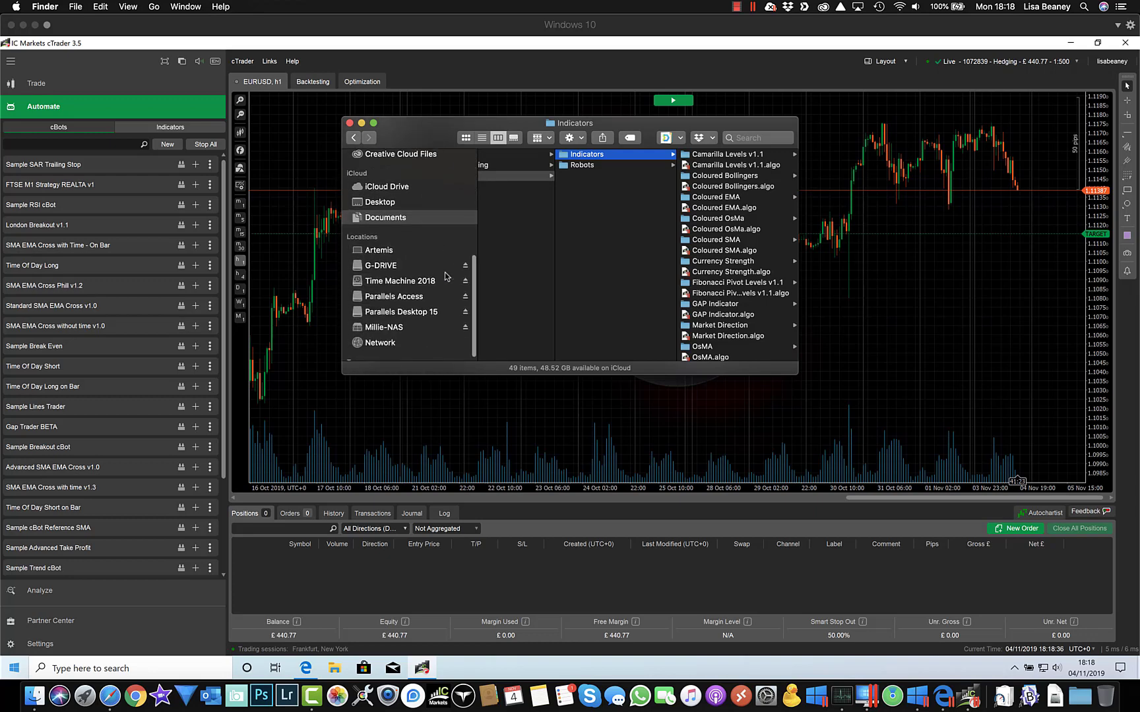
pyautogui.scroll(2, 446, 276)
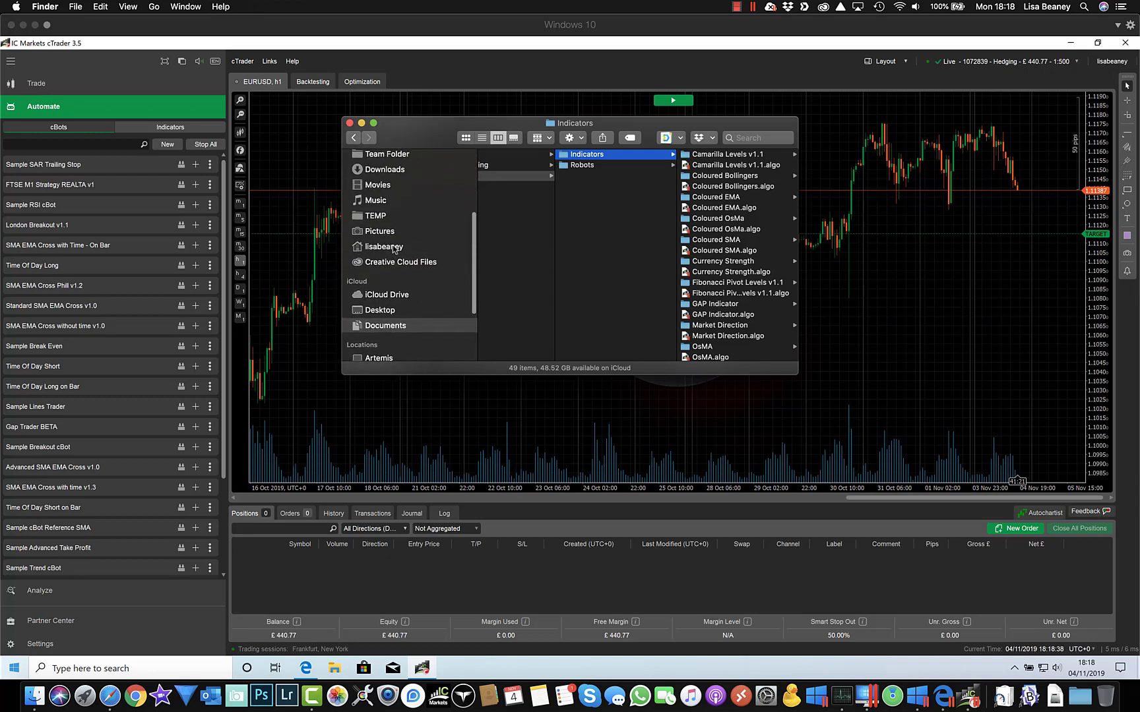
pyautogui.click(394, 247)
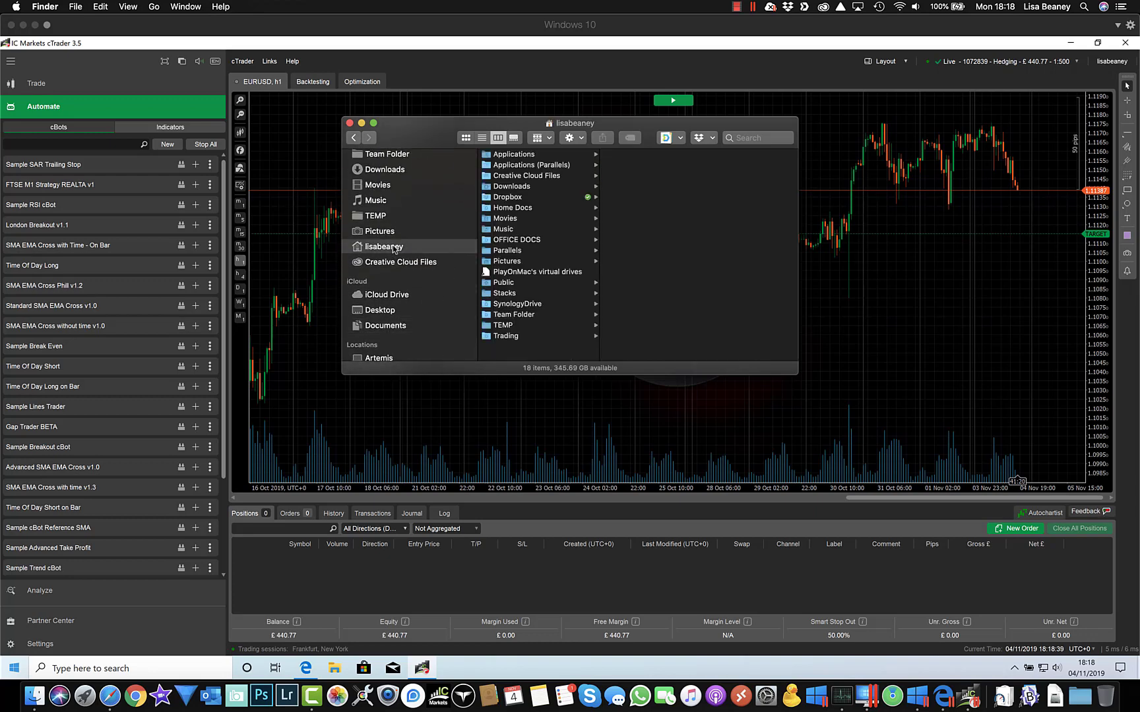
pyautogui.click(505, 253)
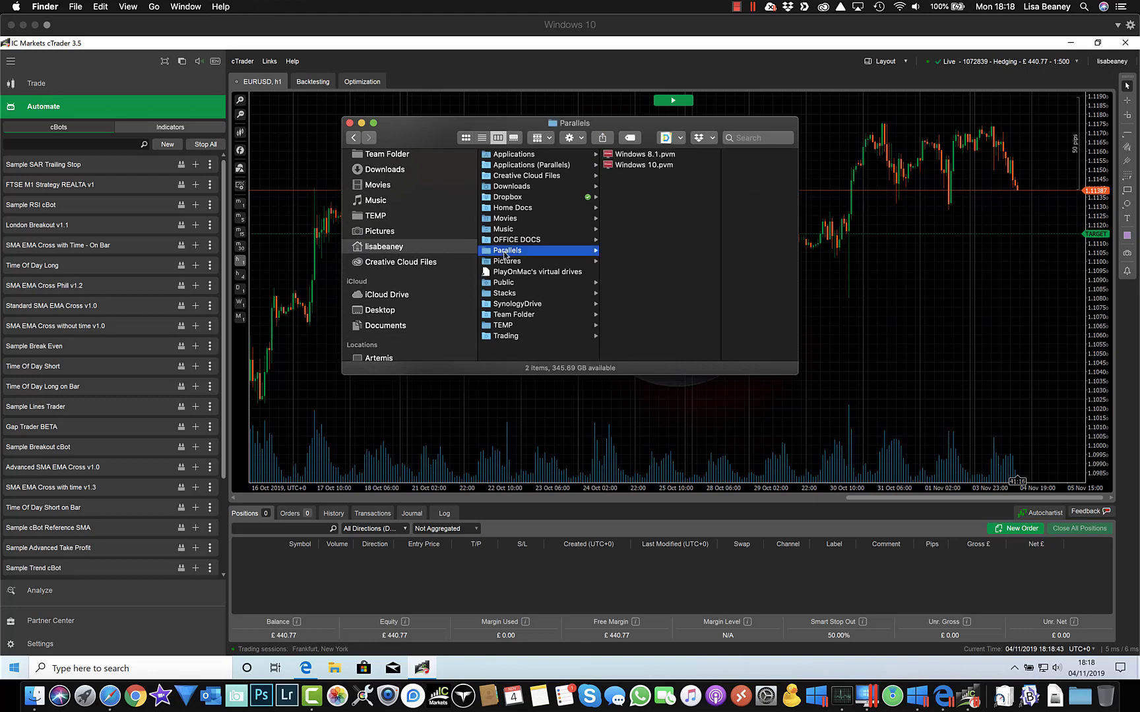
pyautogui.click(628, 166)
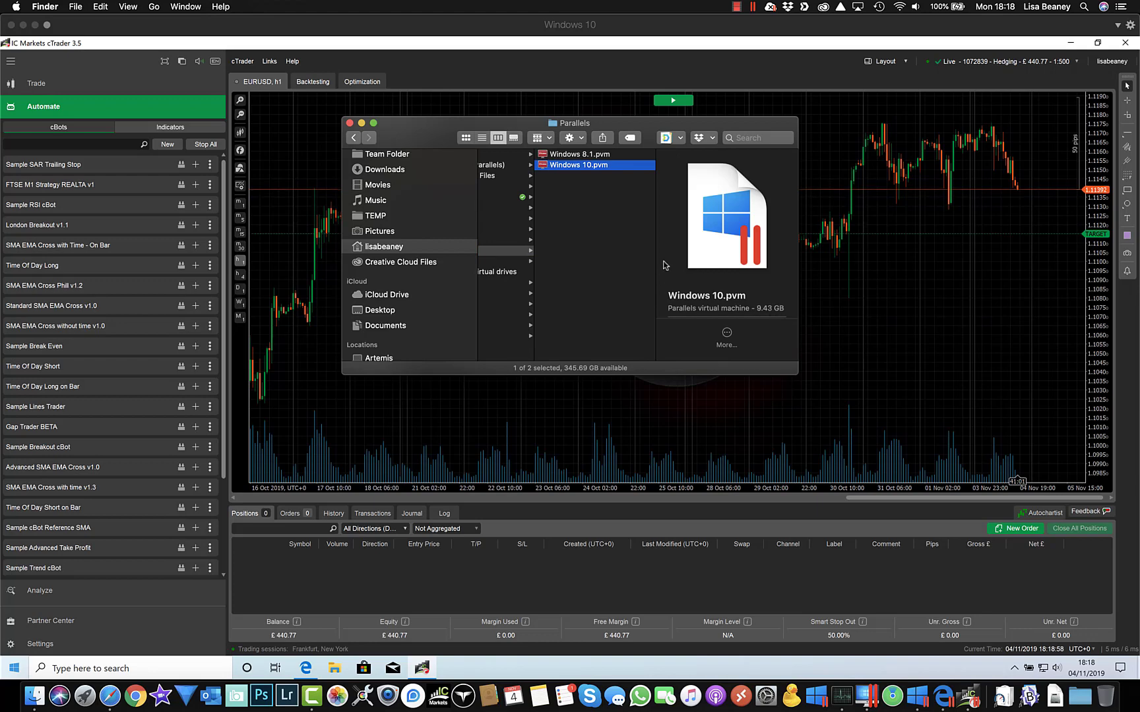
# Step: Close Finder, make the Windows 10 VM full screen, then visit the Mac desktop and return
pyautogui.click(350, 124)
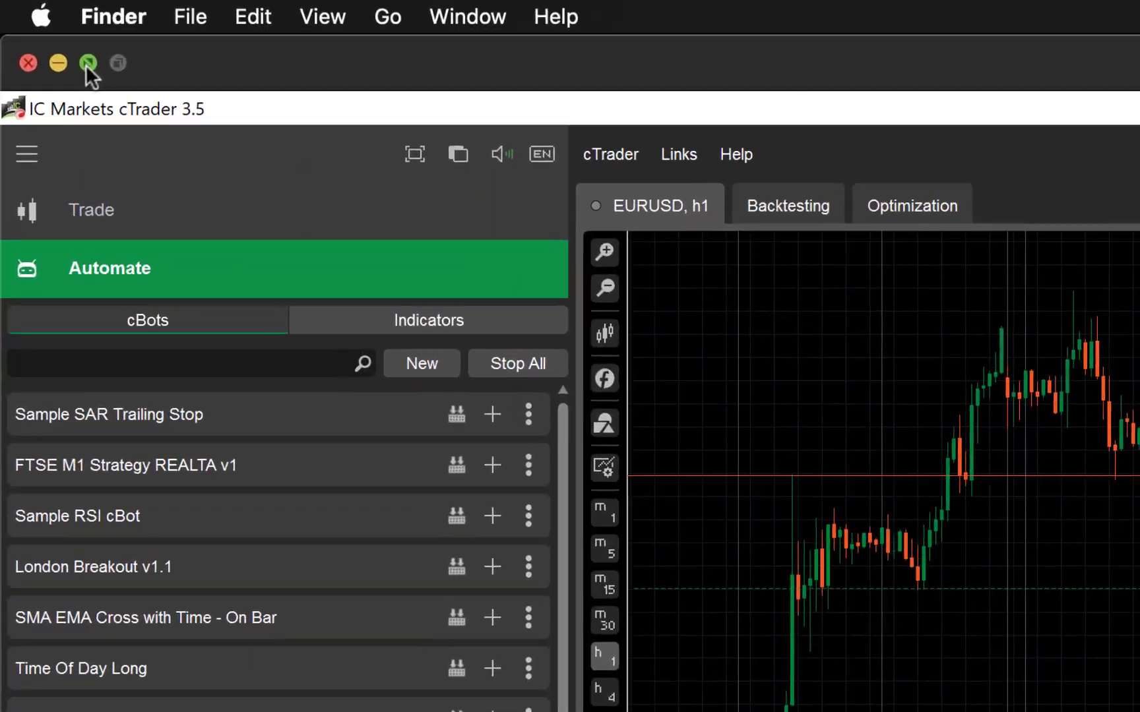
pyautogui.click(88, 63)
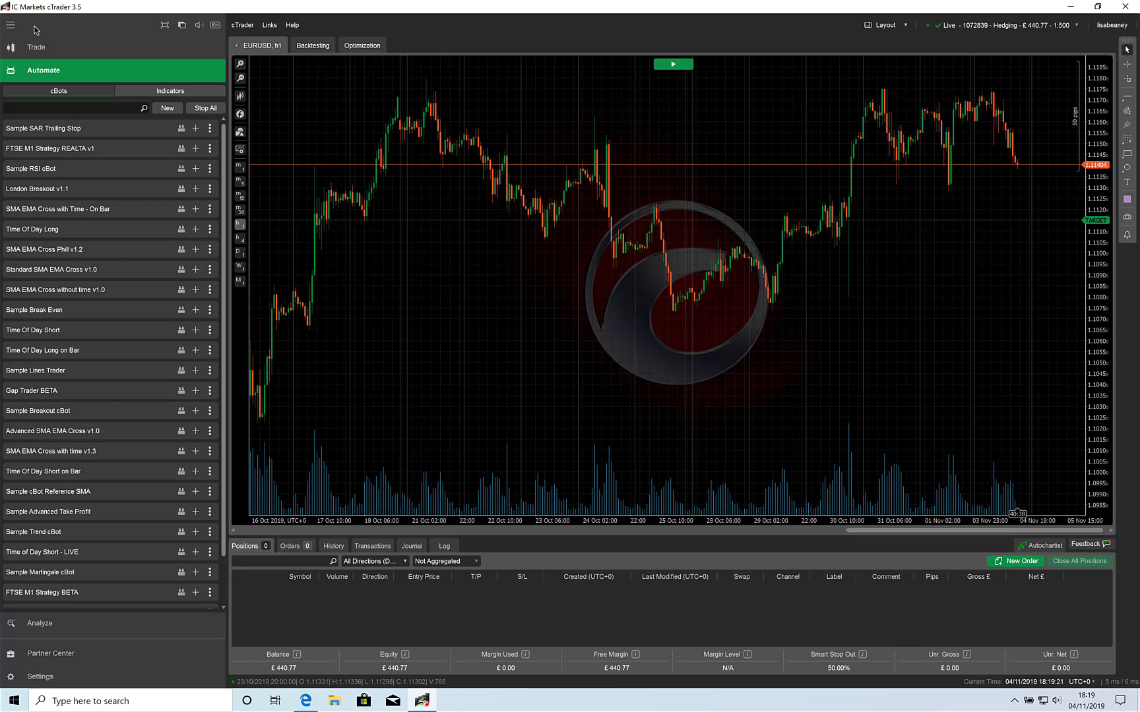
pyautogui.press('ctrl+super+f')
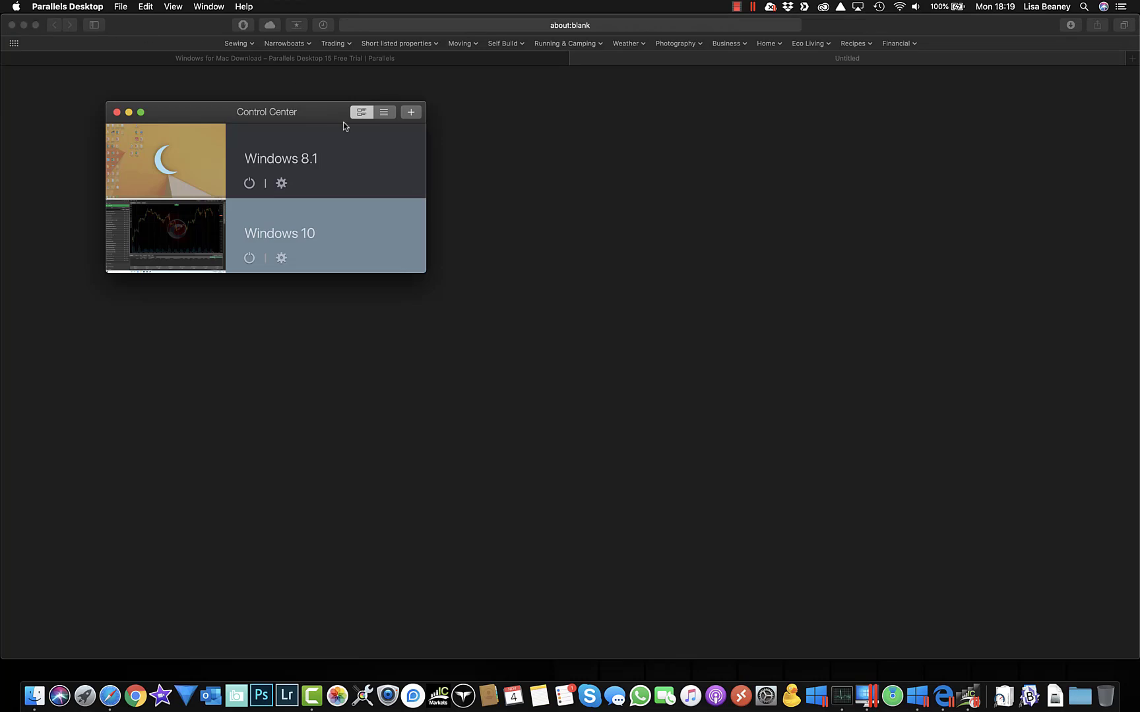
pyautogui.hotkey('ctrl', 'Right')
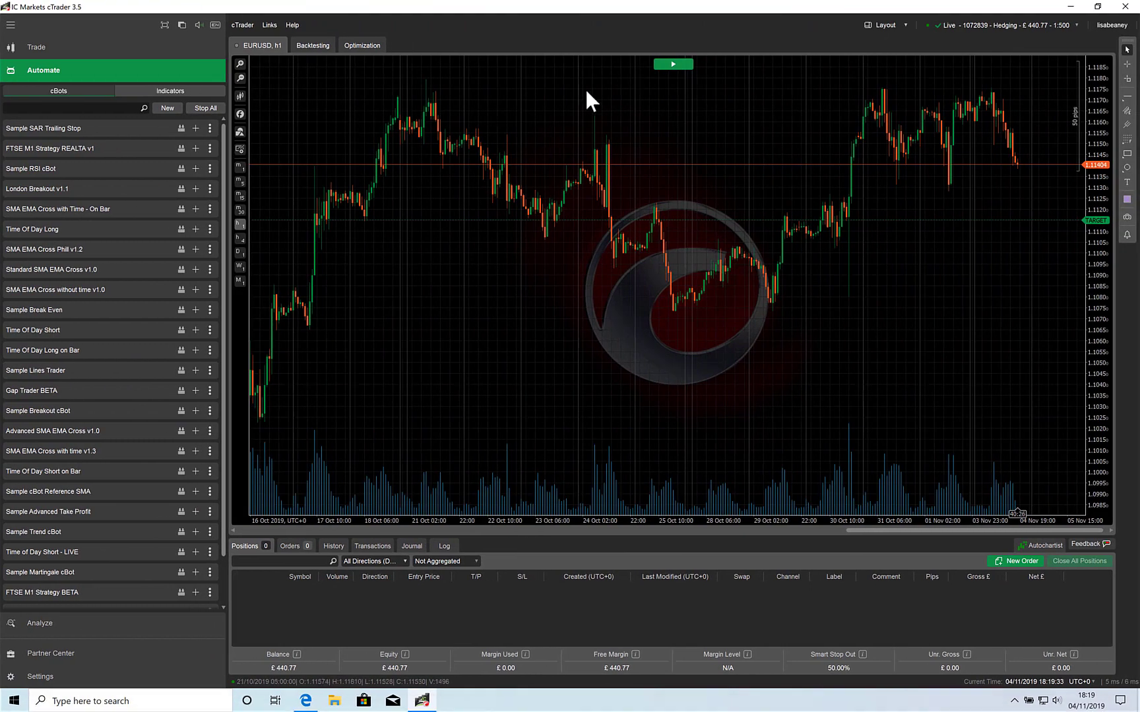
# Step: Quit cTrader confirming Yes, then close Edge choosing Close all
pyautogui.click(1127, 6)
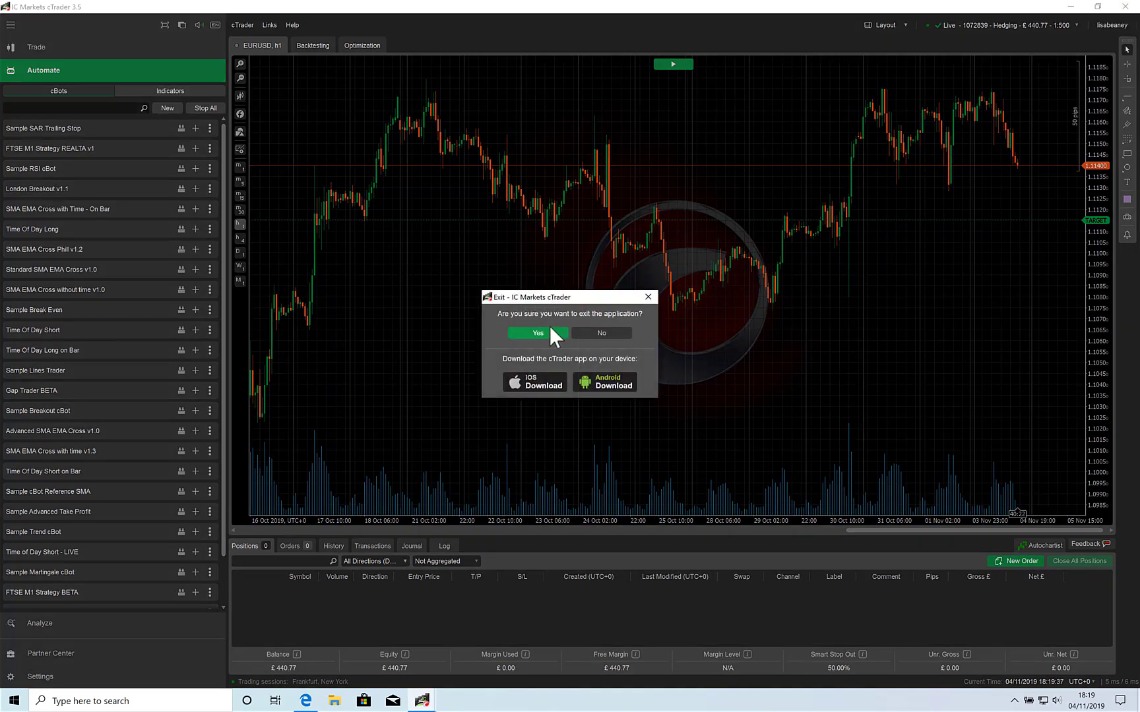
pyautogui.click(547, 328)
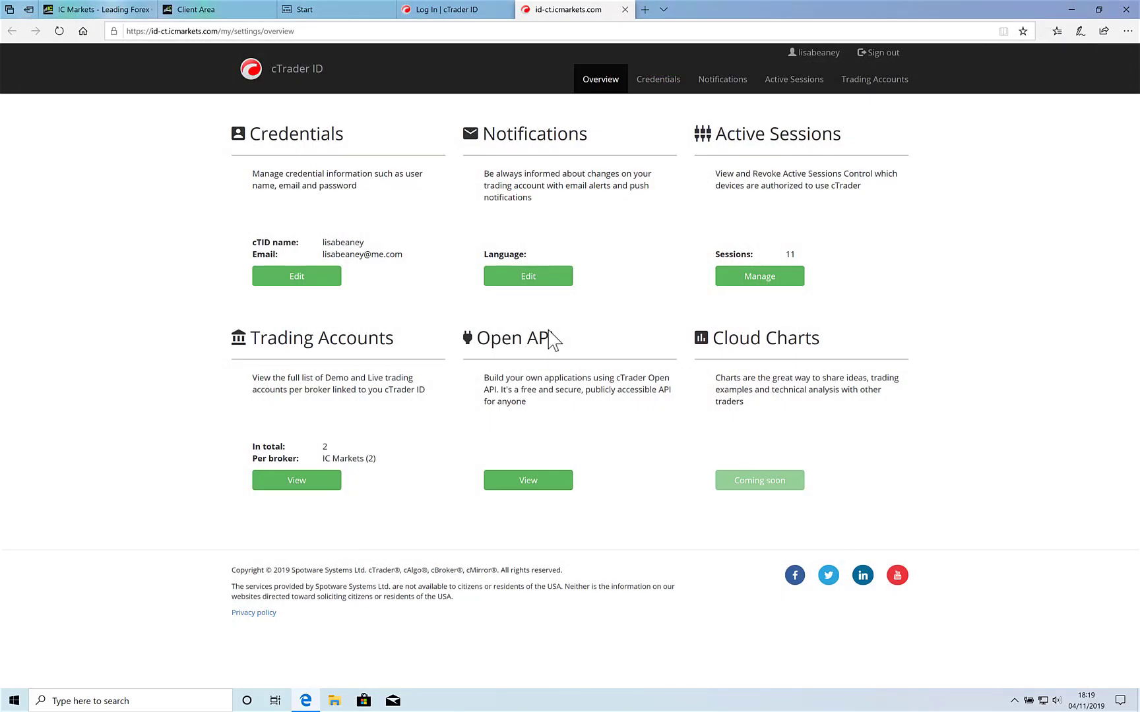
pyautogui.click(1126, 9)
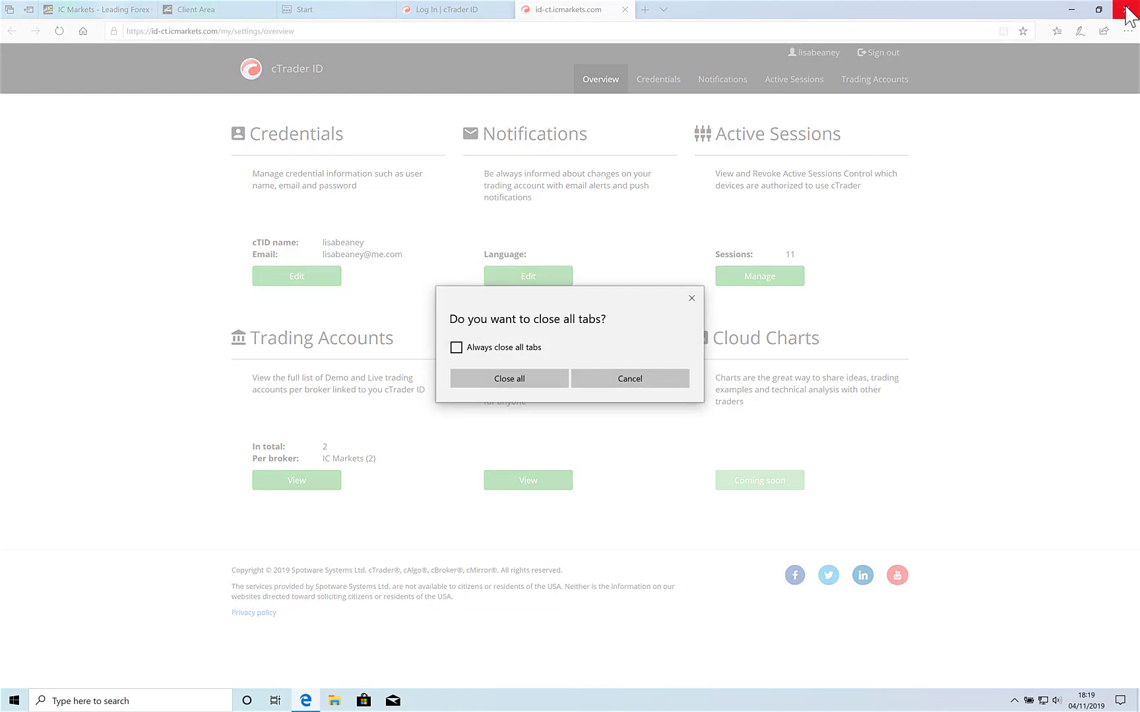
pyautogui.click(511, 379)
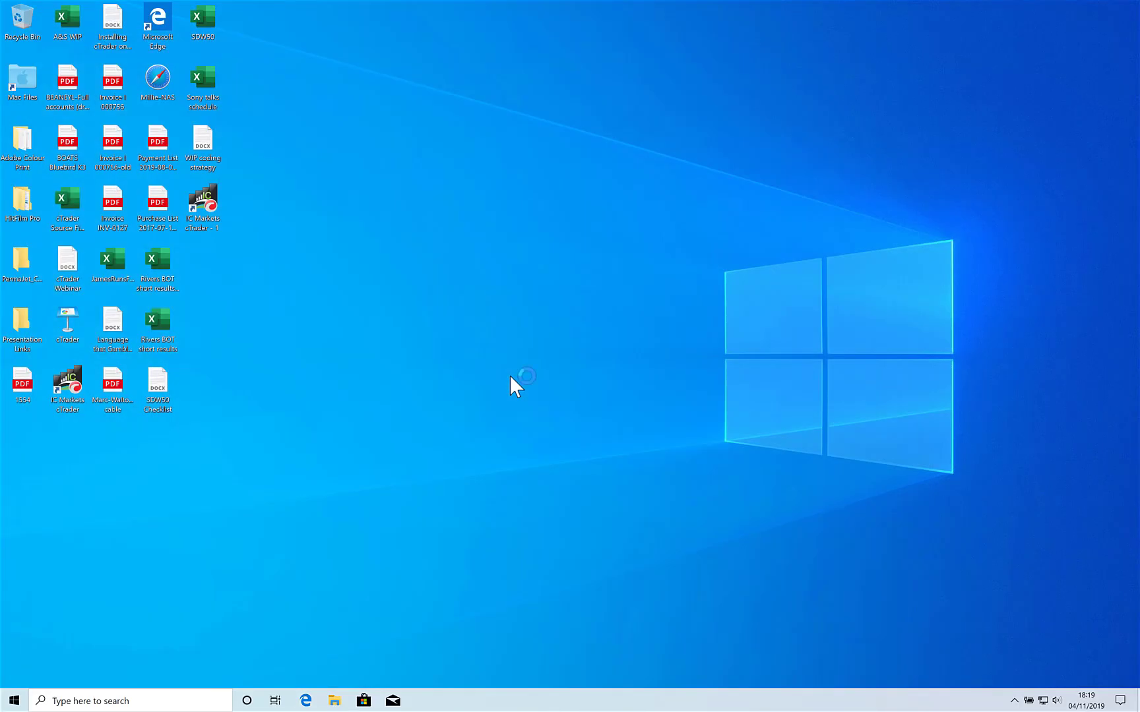
# Step: Shut down Windows 10 through the Start menu's Power options
pyautogui.click(15, 700)
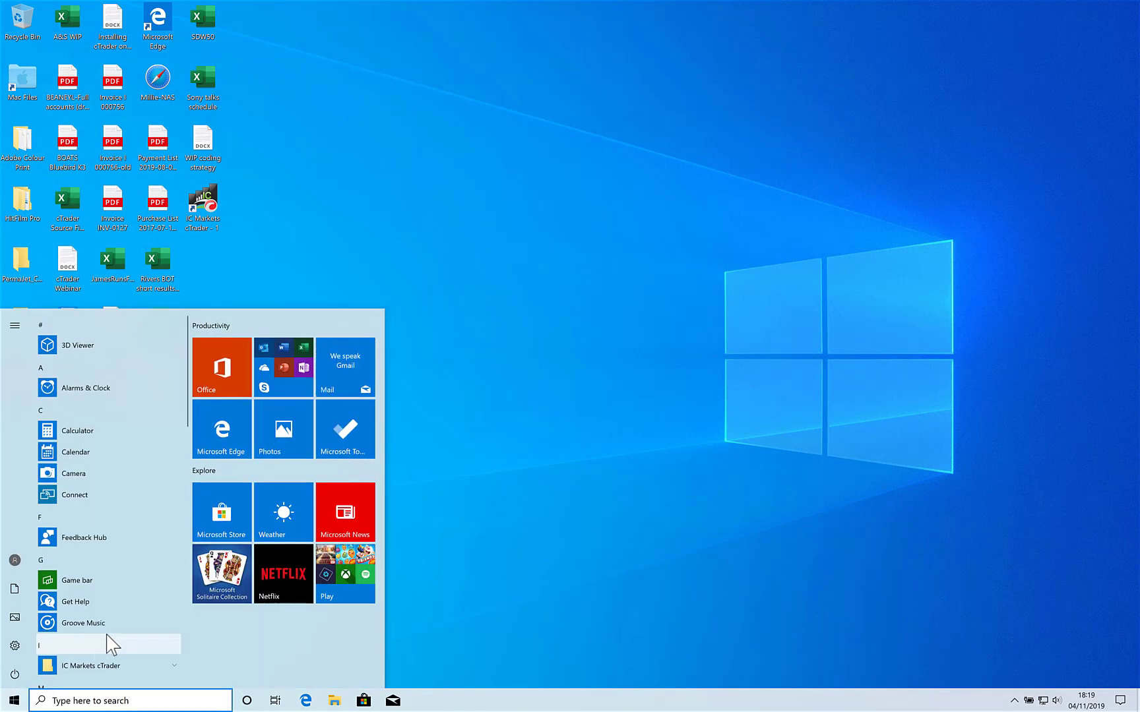
pyautogui.scroll(-3, 110, 644)
pyautogui.scroll(-10, 111, 644)
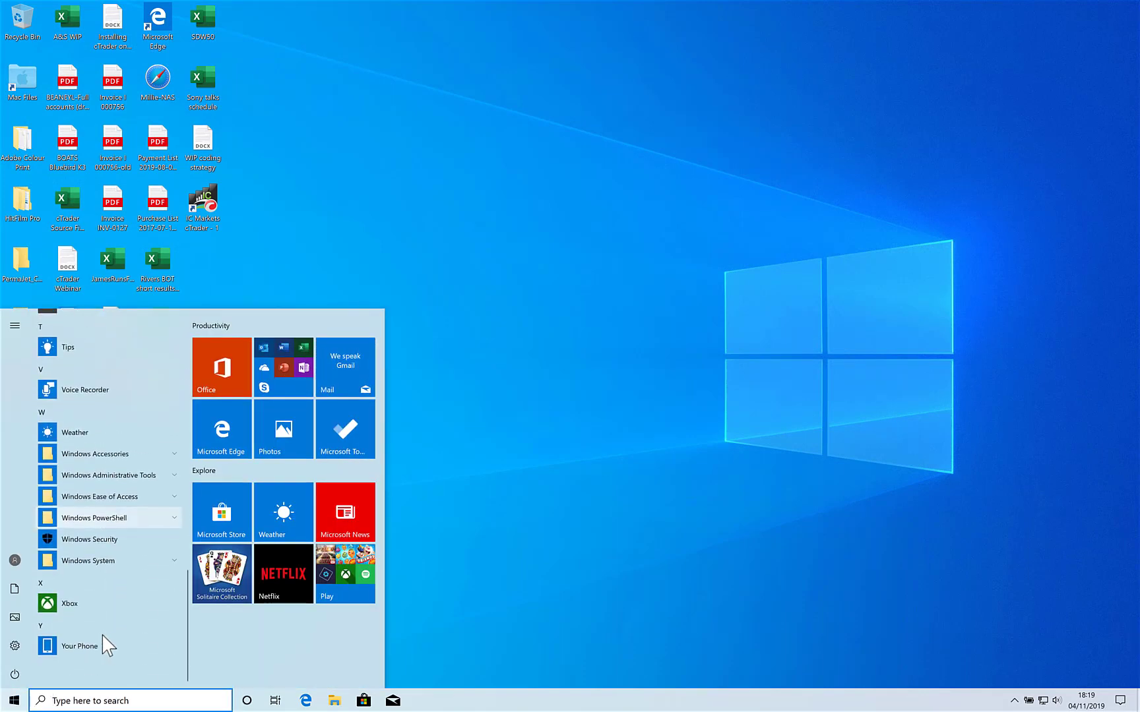
pyautogui.click(14, 674)
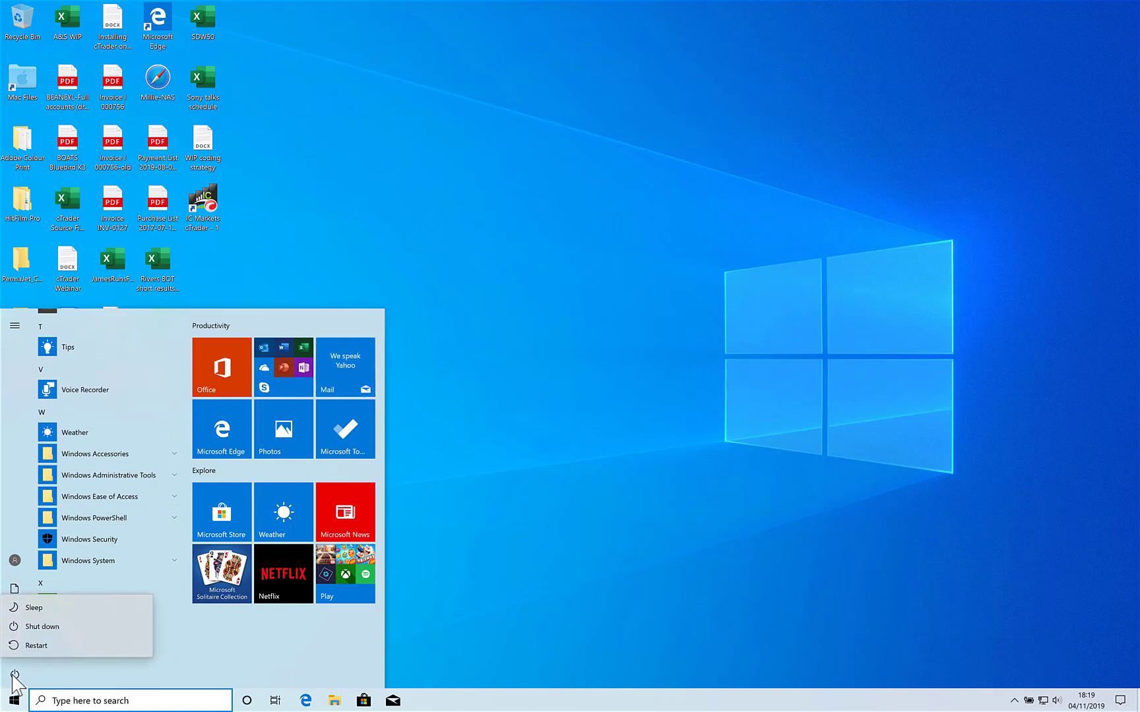
pyautogui.click(52, 630)
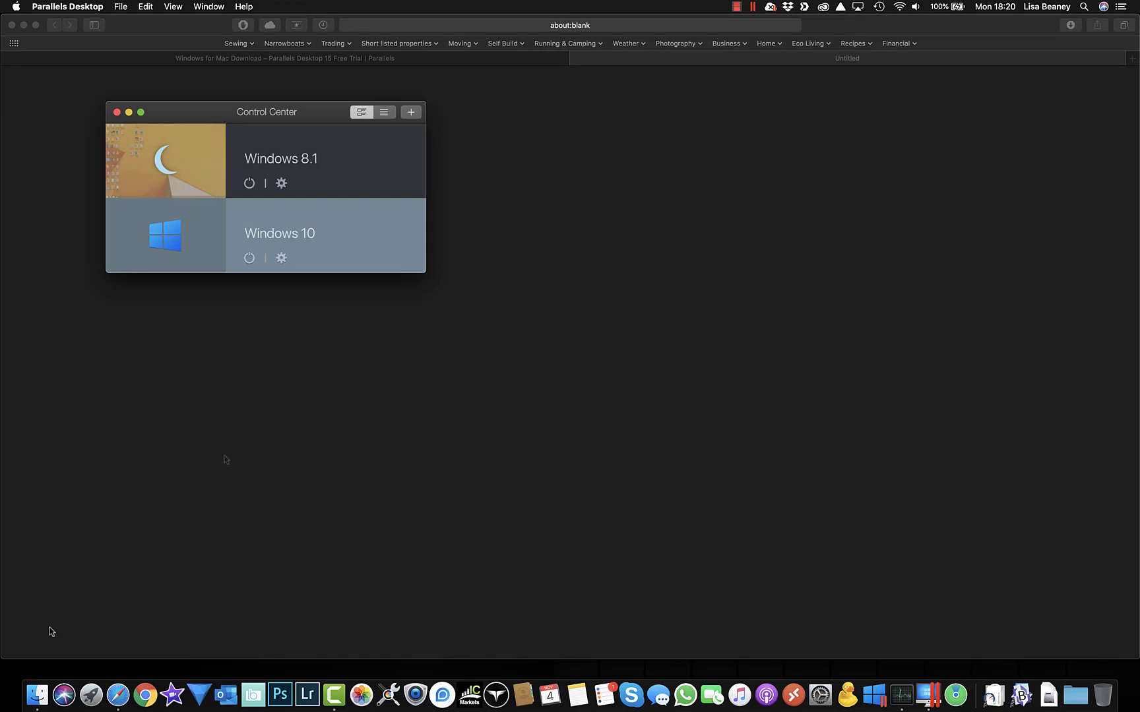
pyautogui.moveTo(174, 243)
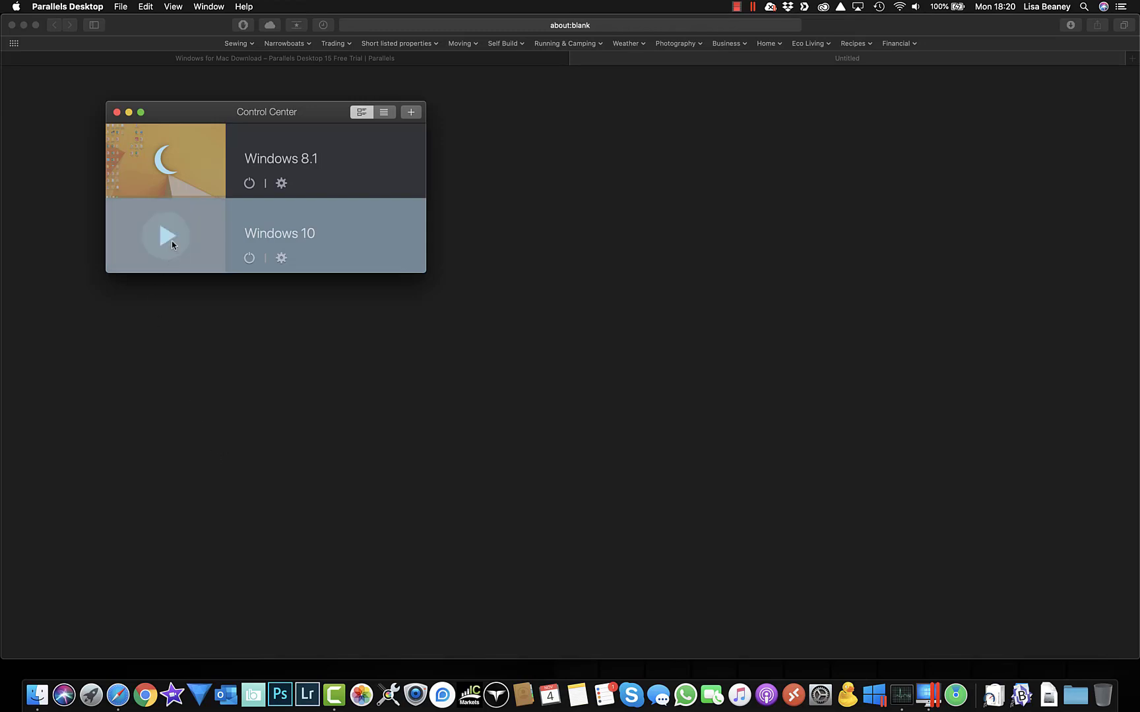